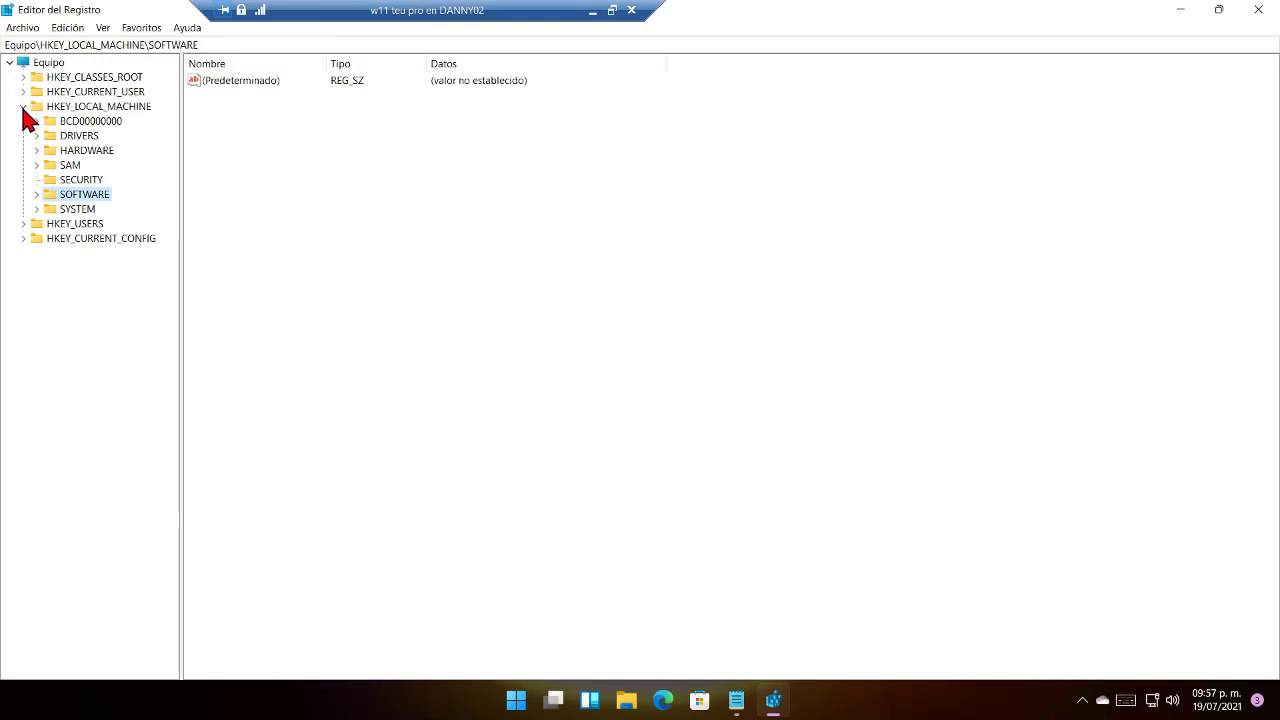
Following the path in the note, expand the registry to HKEY_LOCAL_MACHINE\SOFTWARE\Policies\Microsoft\Windows and select the Windows key
click(22, 106)
key(alt+Tab)
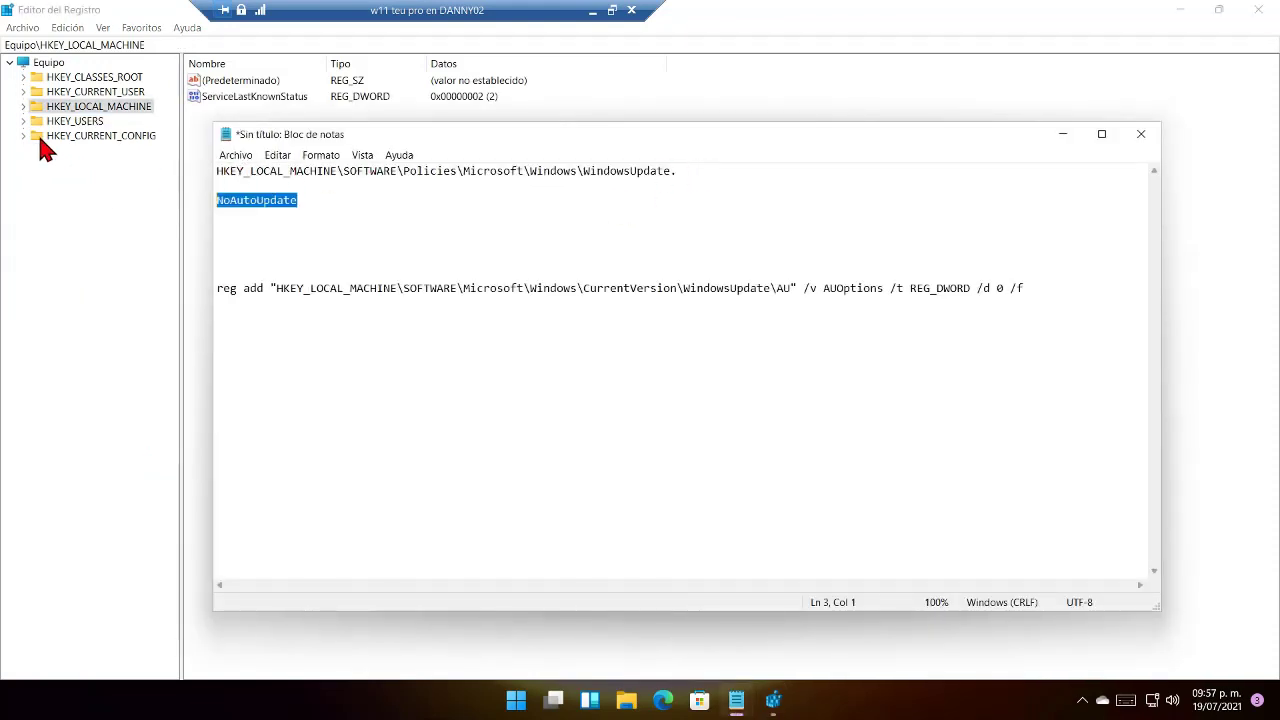
click(23, 106)
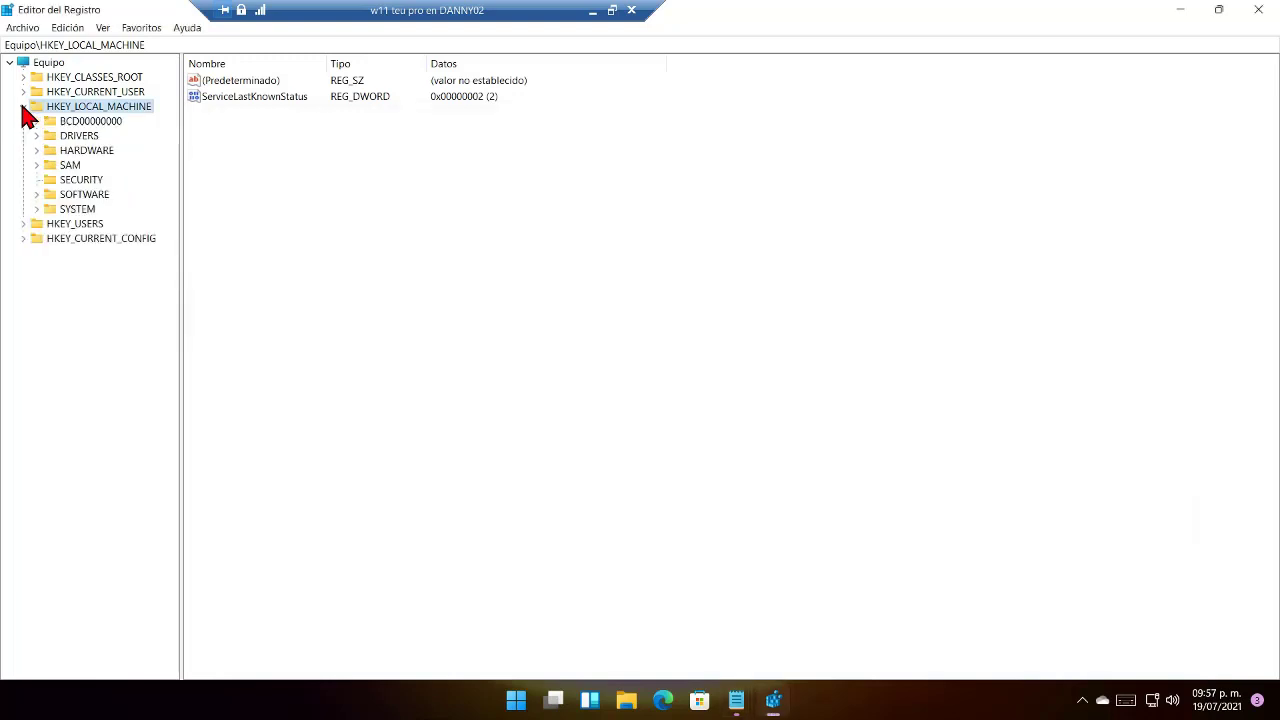
key(alt+Tab)
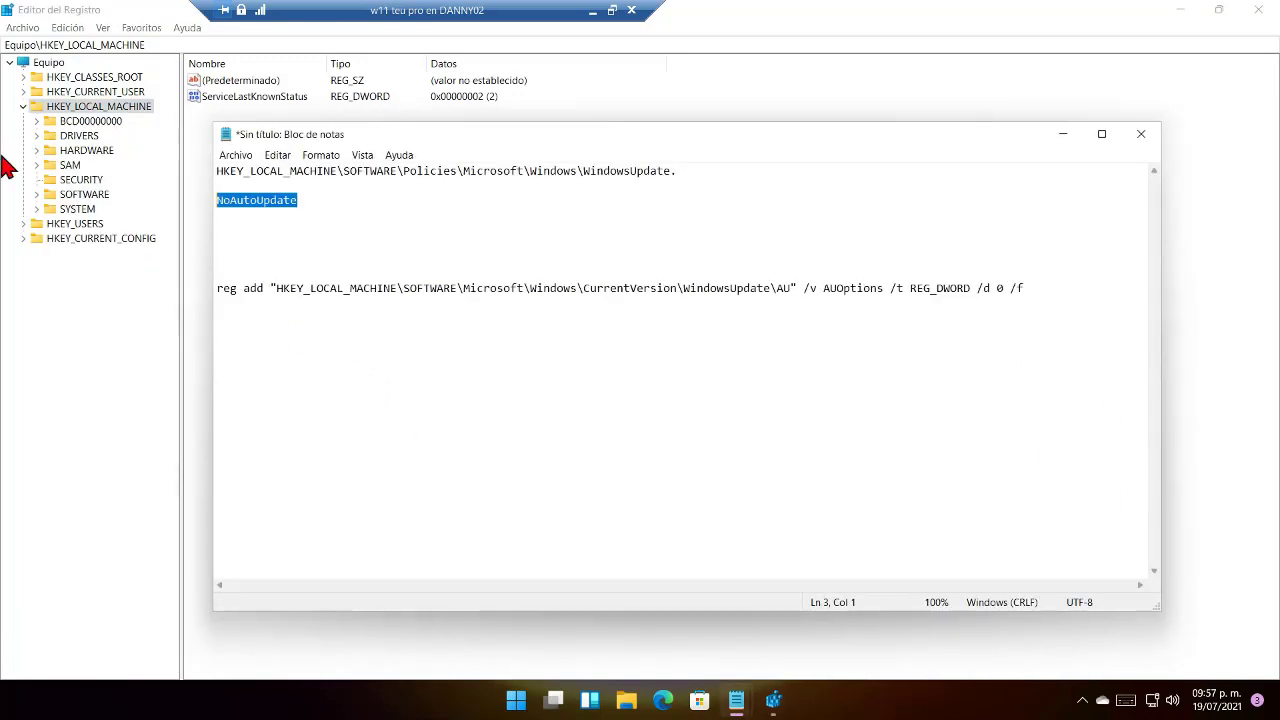
click(36, 194)
click(50, 370)
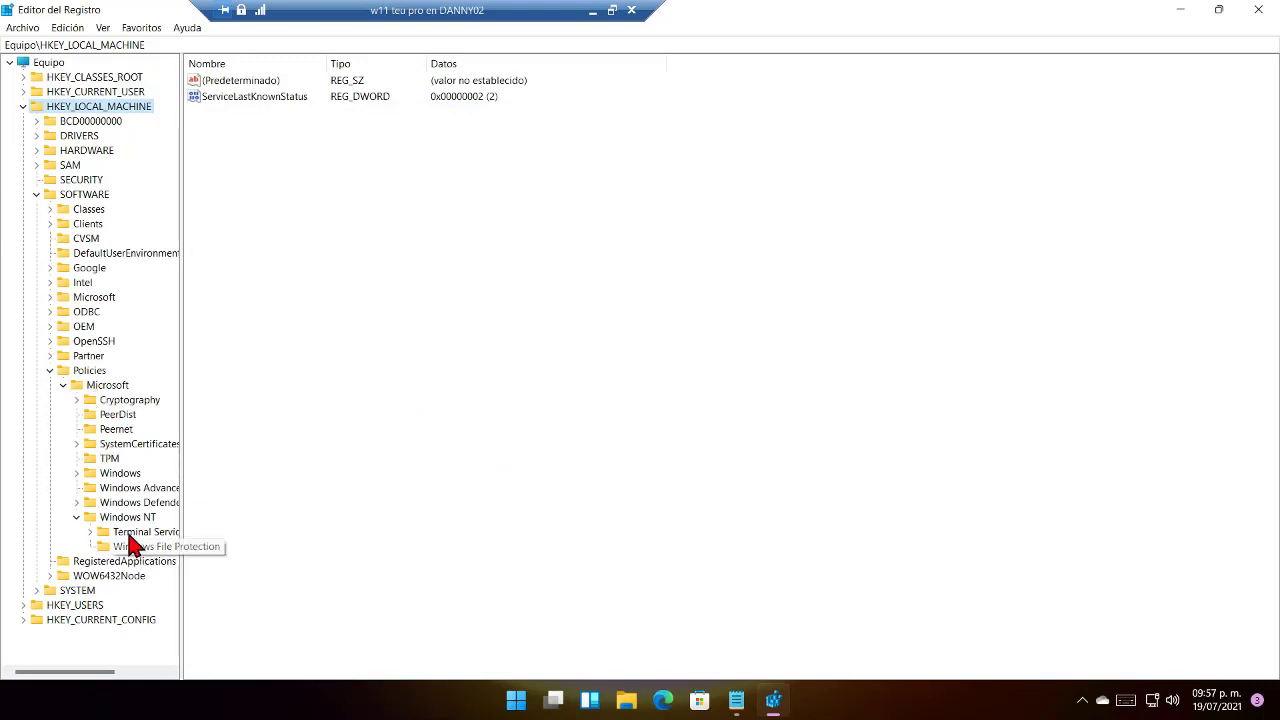
click(76, 517)
click(106, 474)
click(77, 473)
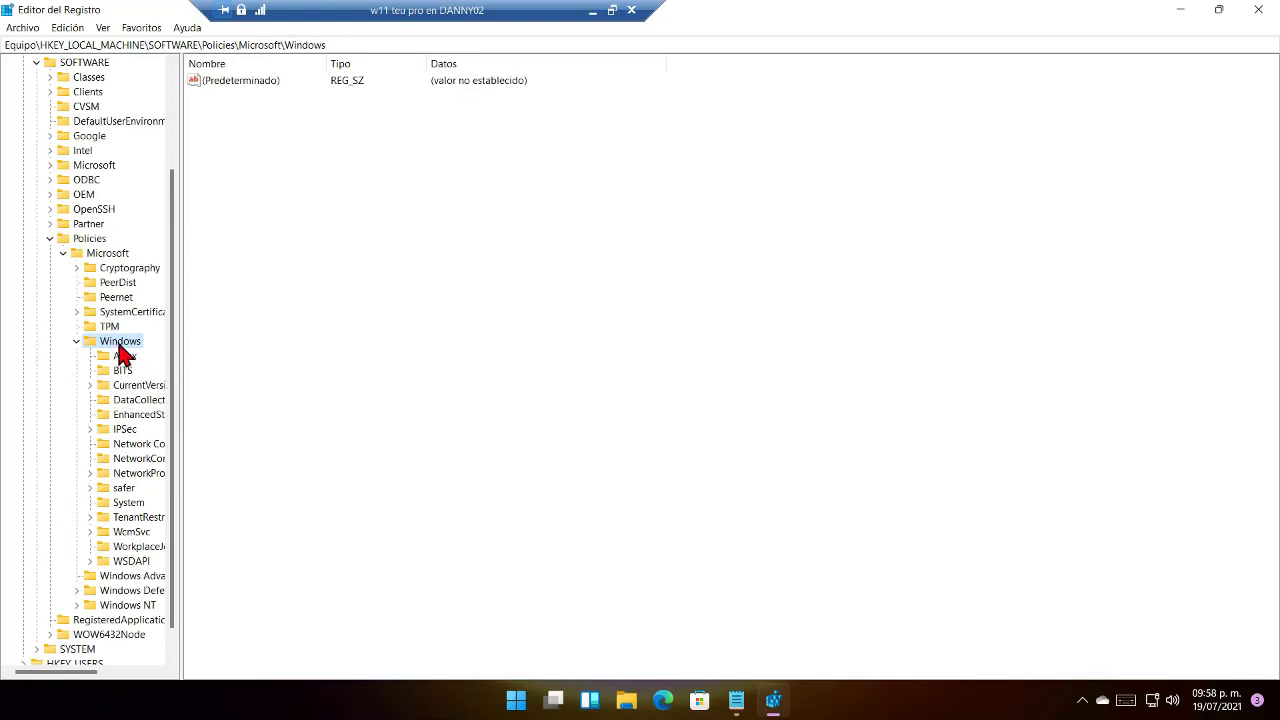
Switch to the untitled Notepad note and copy the key name WindowsUpdate from the end of the registry path
mouse_move(737, 703)
click(629, 640)
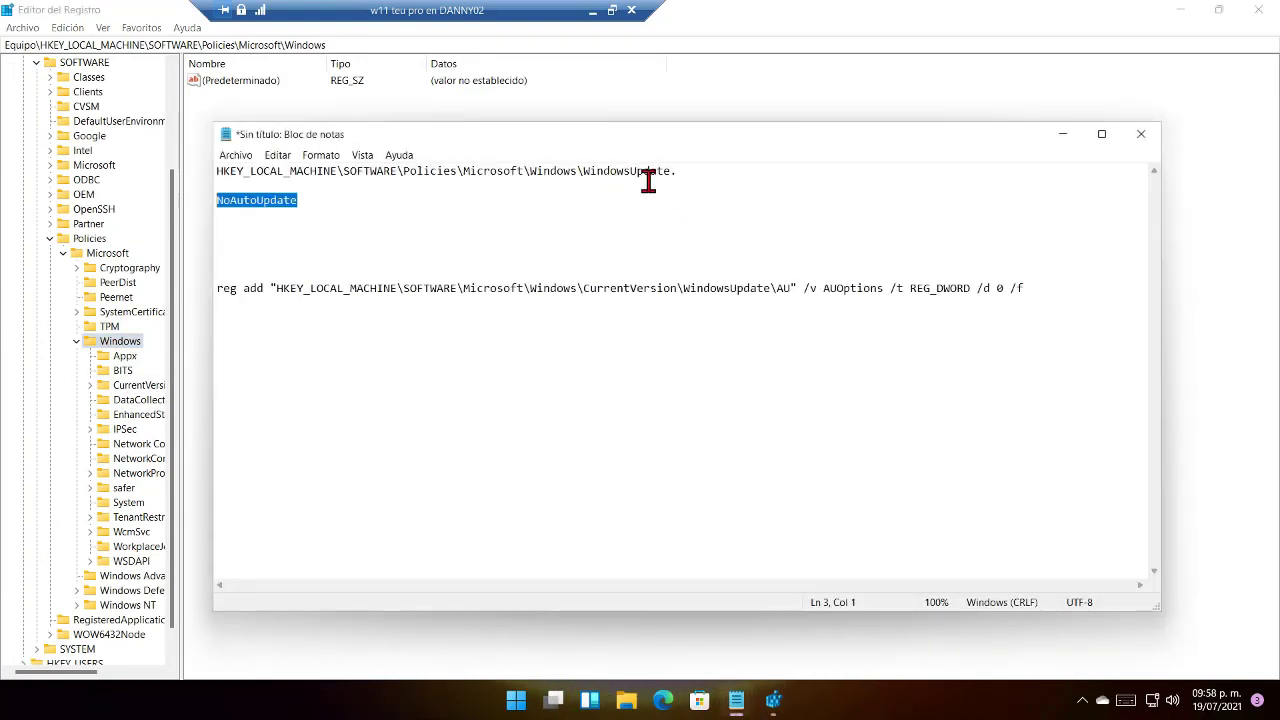
click(583, 171)
drag(587, 171, 670, 171)
key(ctrl+c)
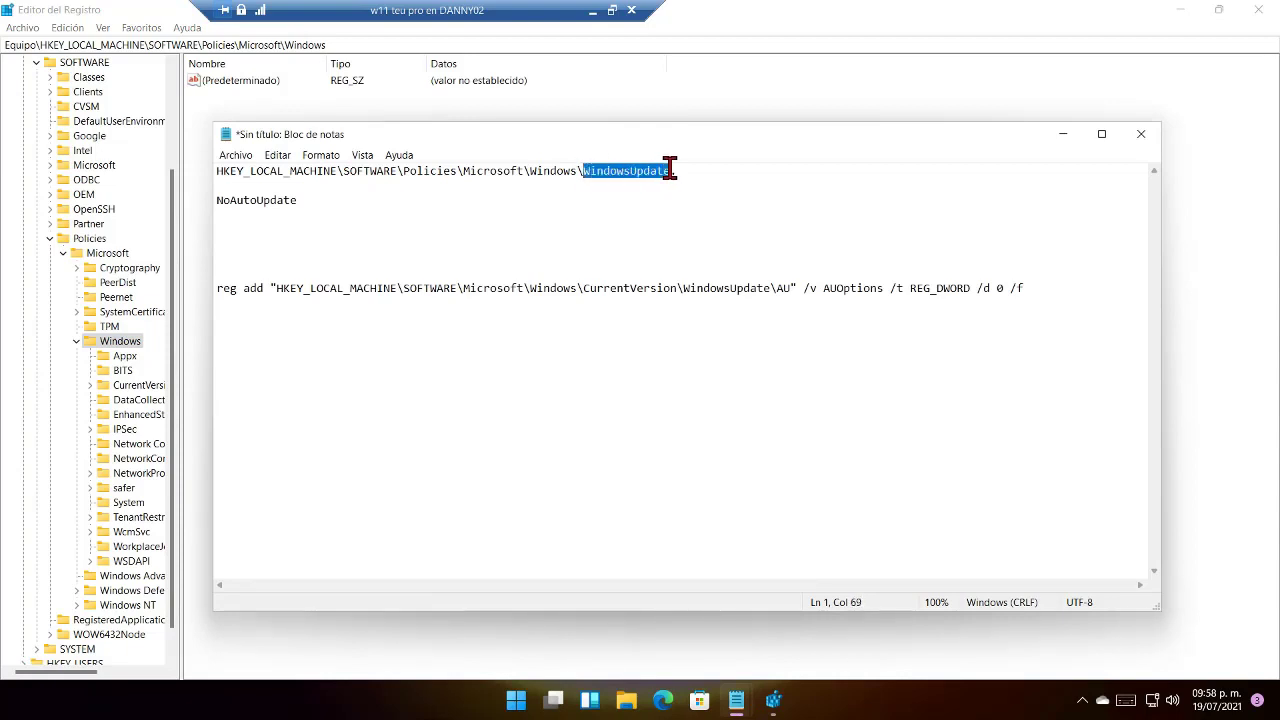
Create a new key named WindowsUpdate under the Policies\Microsoft\Windows key in the Registry Editor
right_click(137, 346)
mouse_move(214, 372)
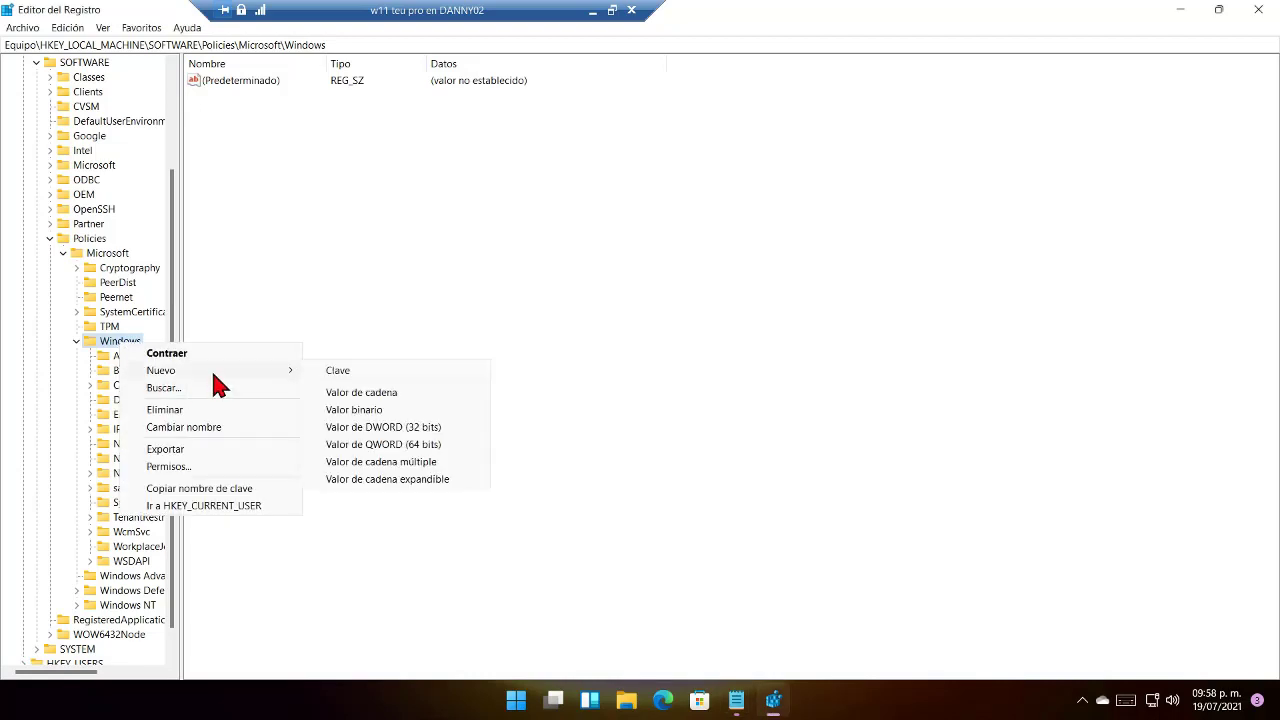
click(330, 369)
key(ctrl+v)
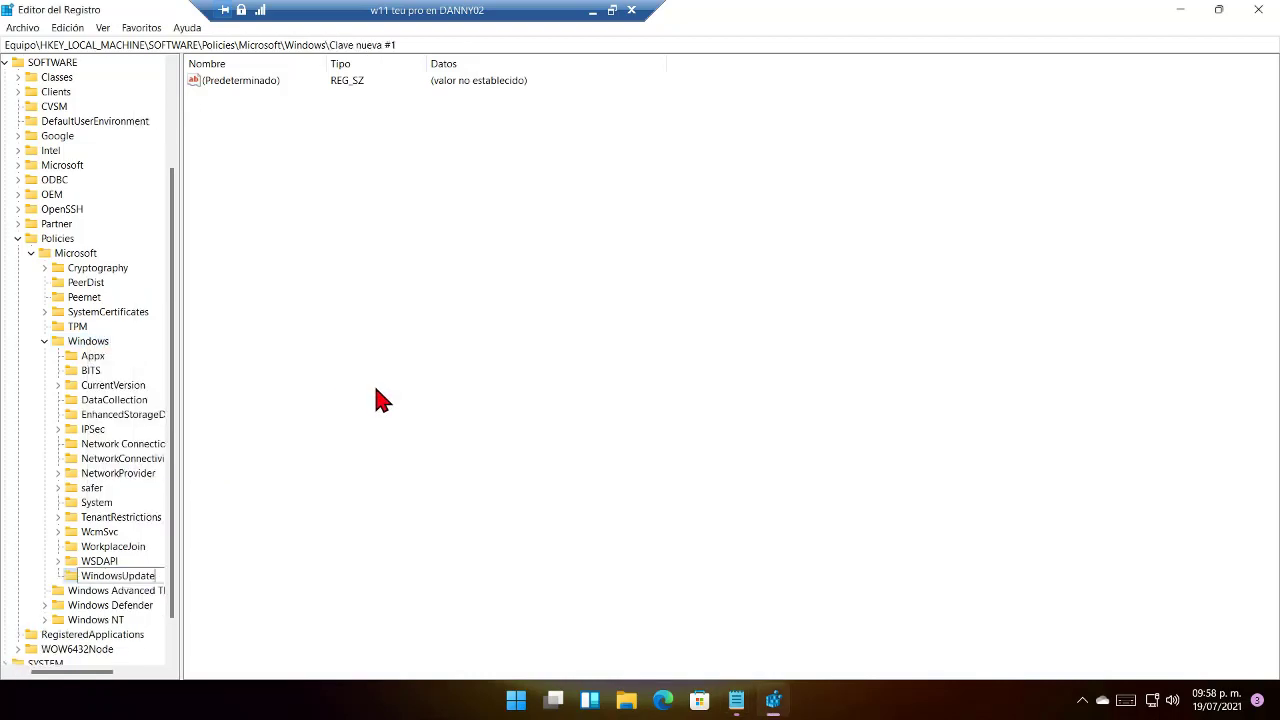
key(Return)
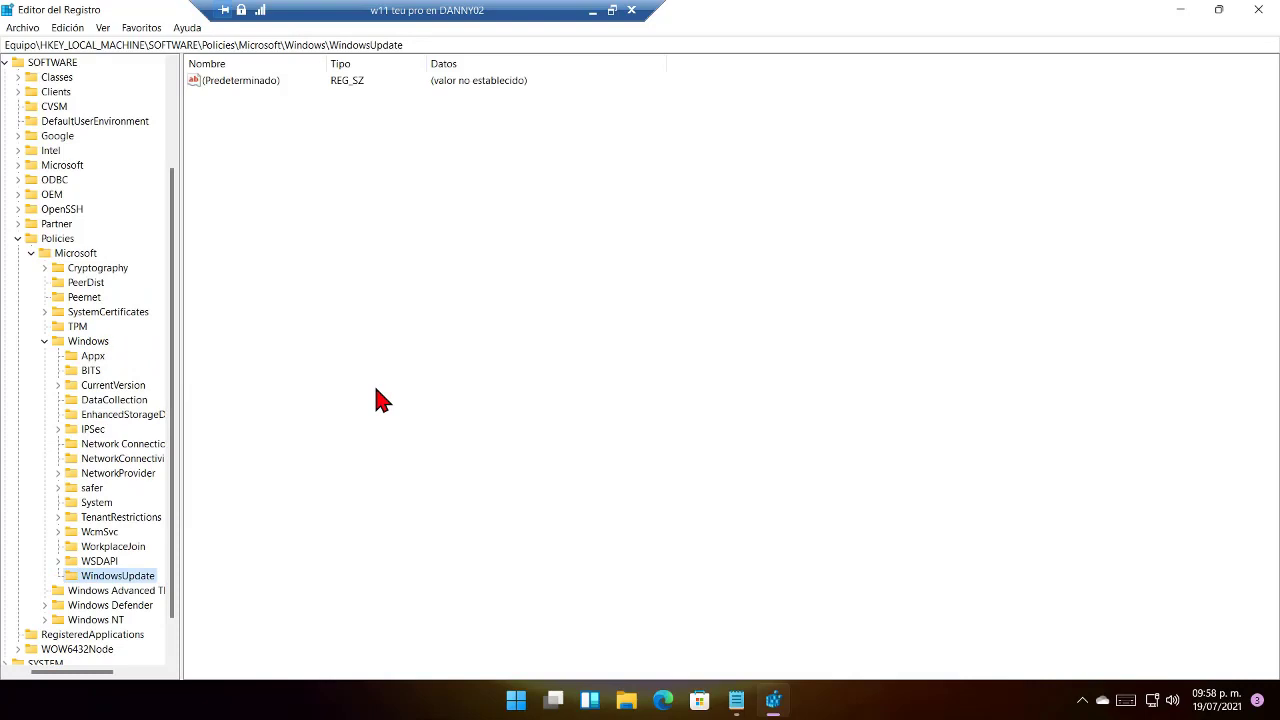
Copy the value name NoAutoUpdate from the untitled Notepad note and return to the WindowsUpdate key in the Registry Editor
click(508, 414)
mouse_move(736, 700)
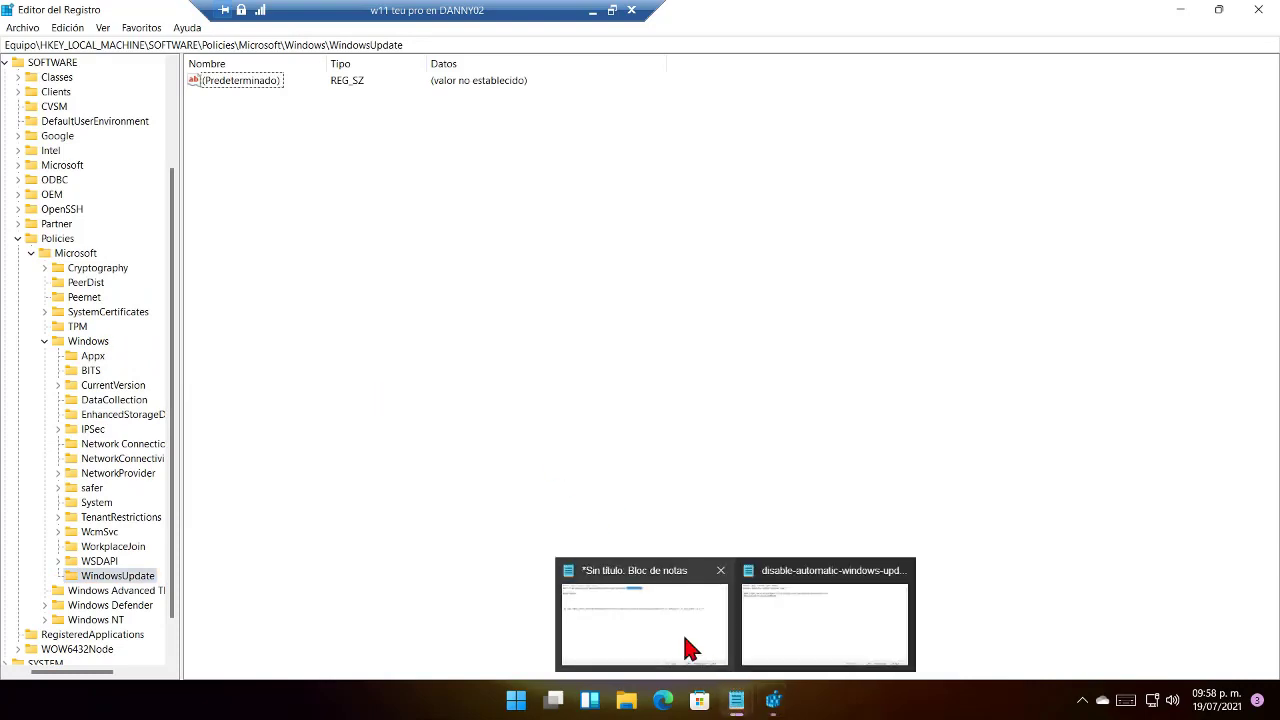
click(666, 637)
drag(298, 200, 216, 200)
key(ctrl+c)
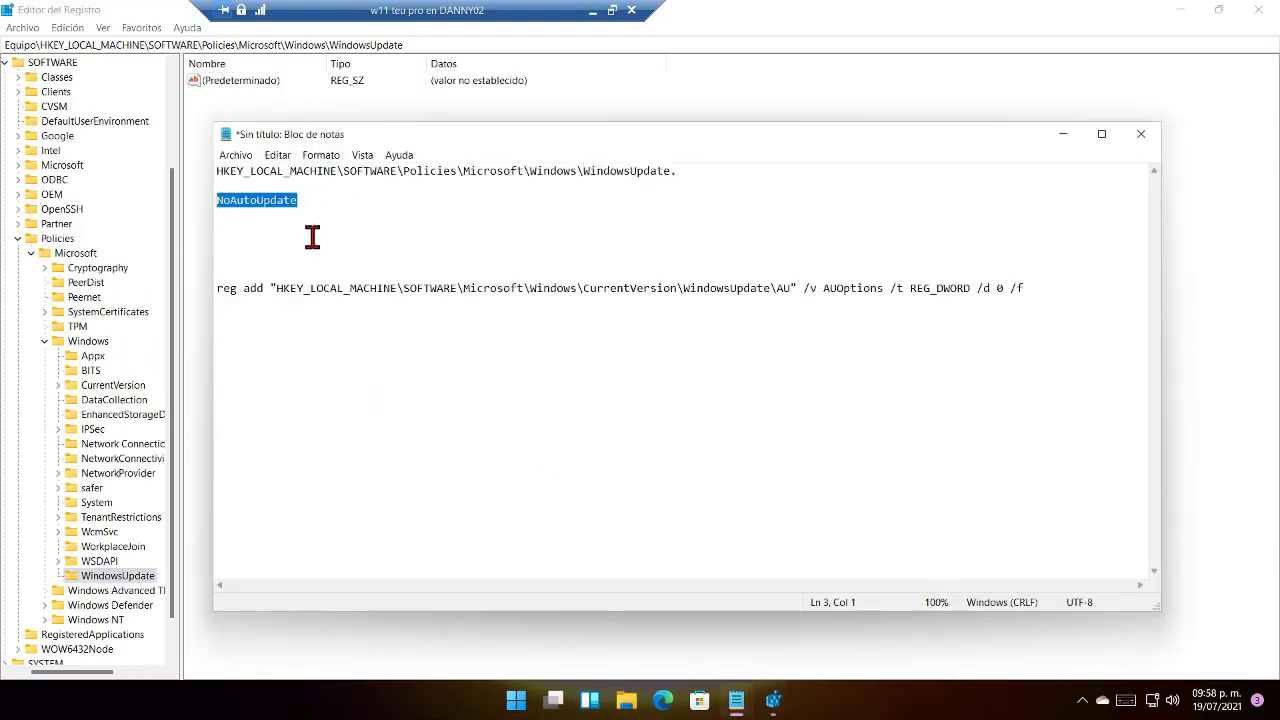
right_click(285, 298)
click(320, 362)
click(282, 112)
Add a 32-bit DWORD value named NoAutoUpdate to the WindowsUpdate key and set its data to 1
right_click(297, 177)
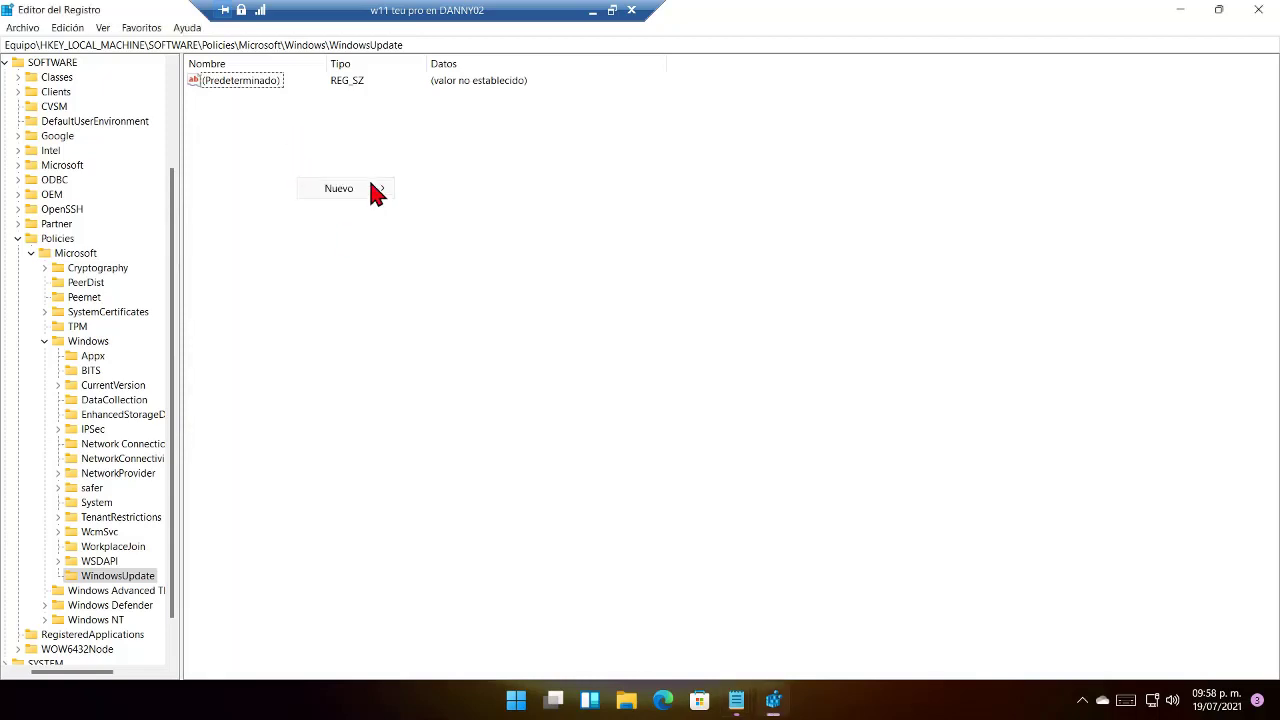
mouse_move(368, 190)
click(506, 240)
key(ctrl+v)
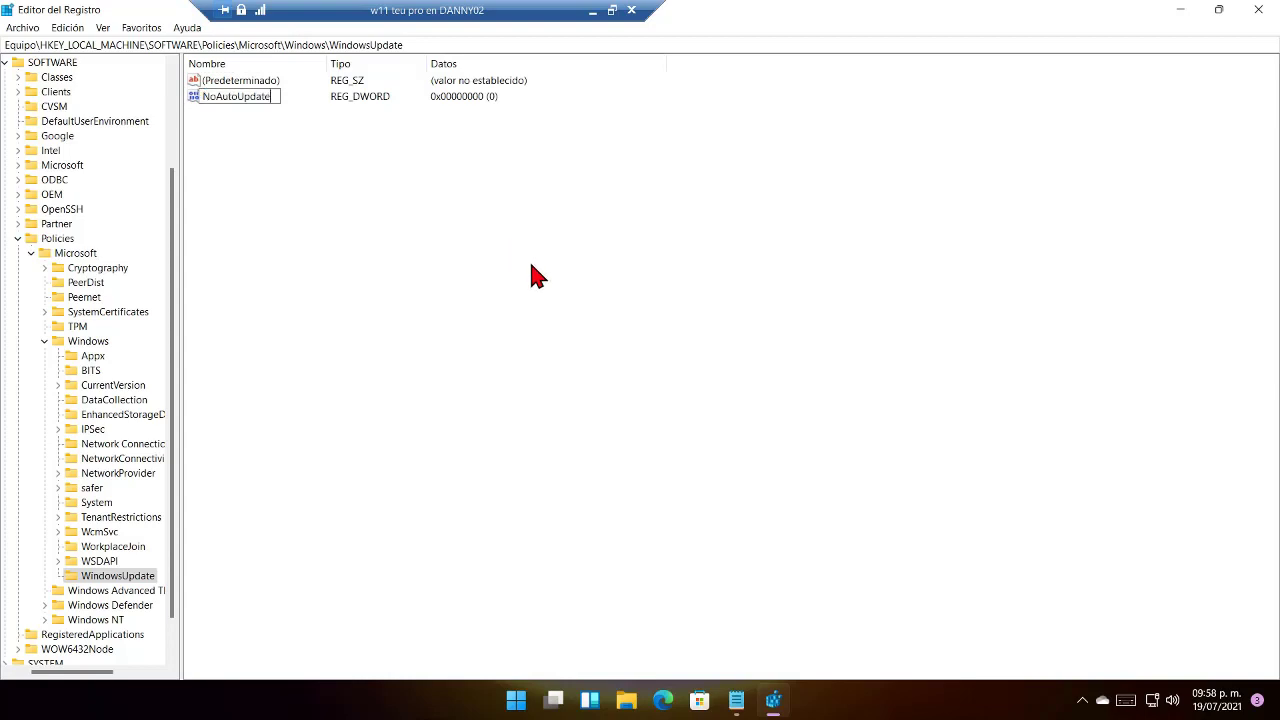
key(Return)
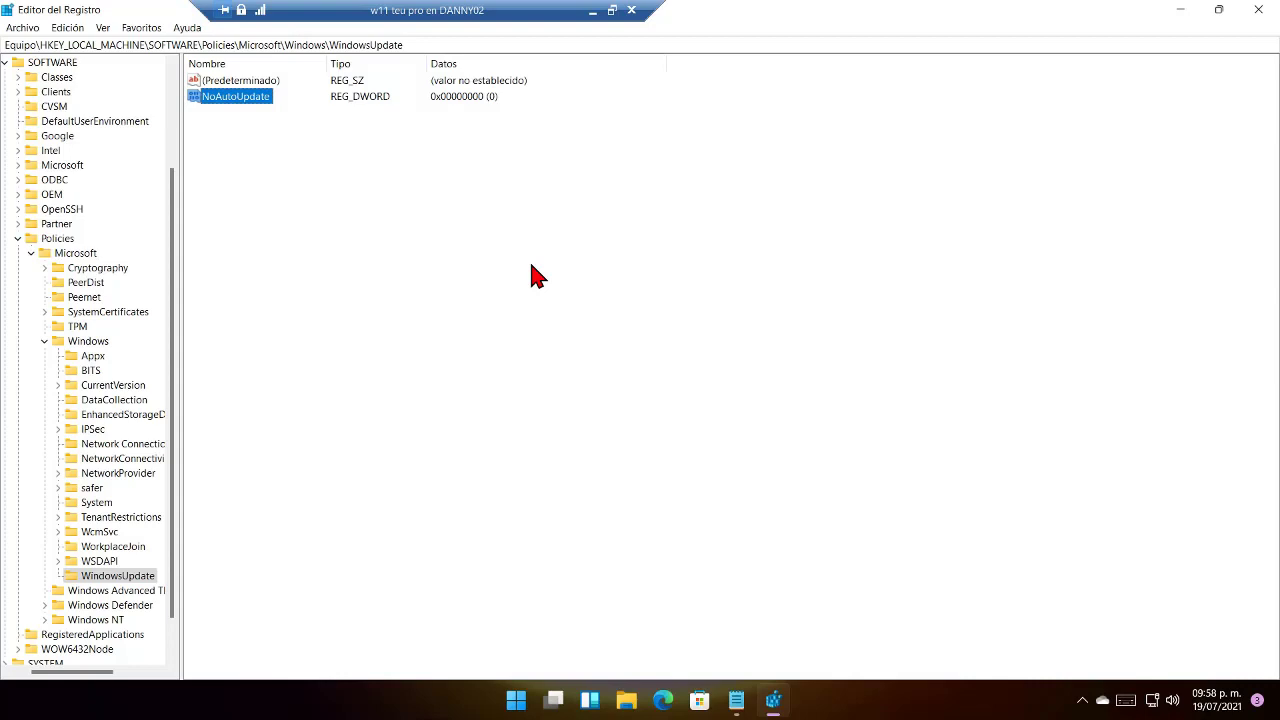
key(Return)
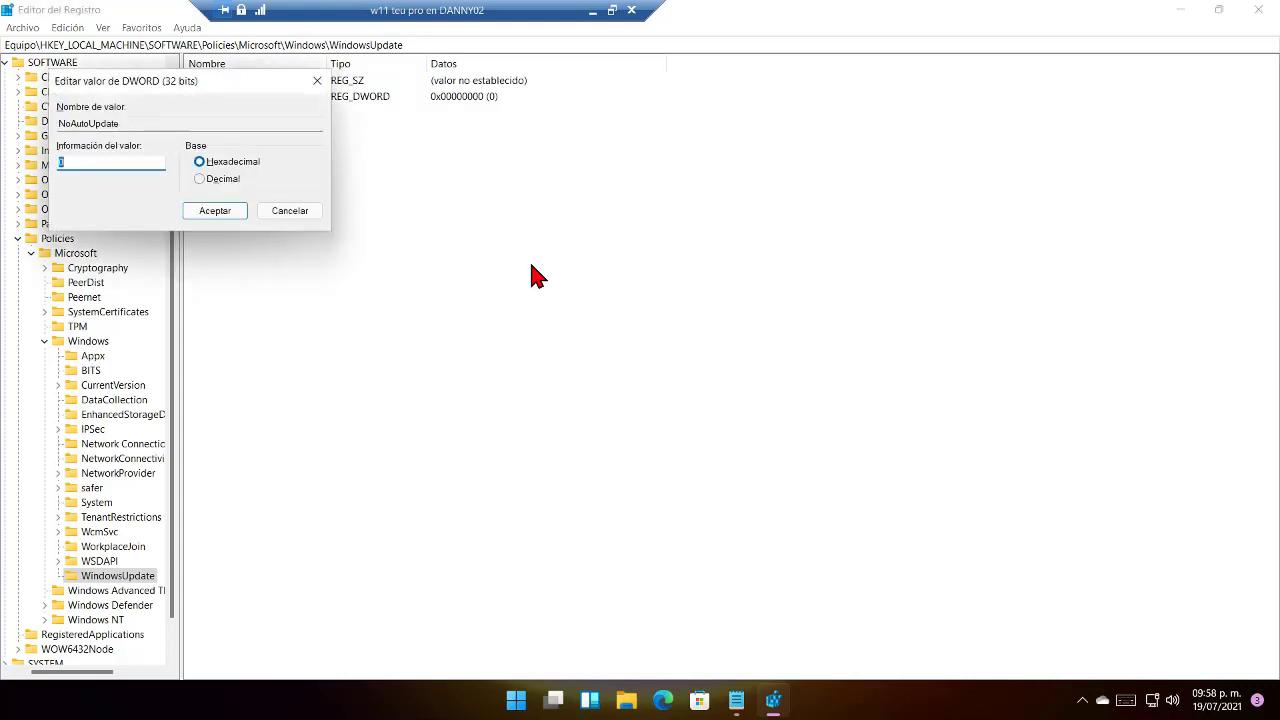
click(200, 209)
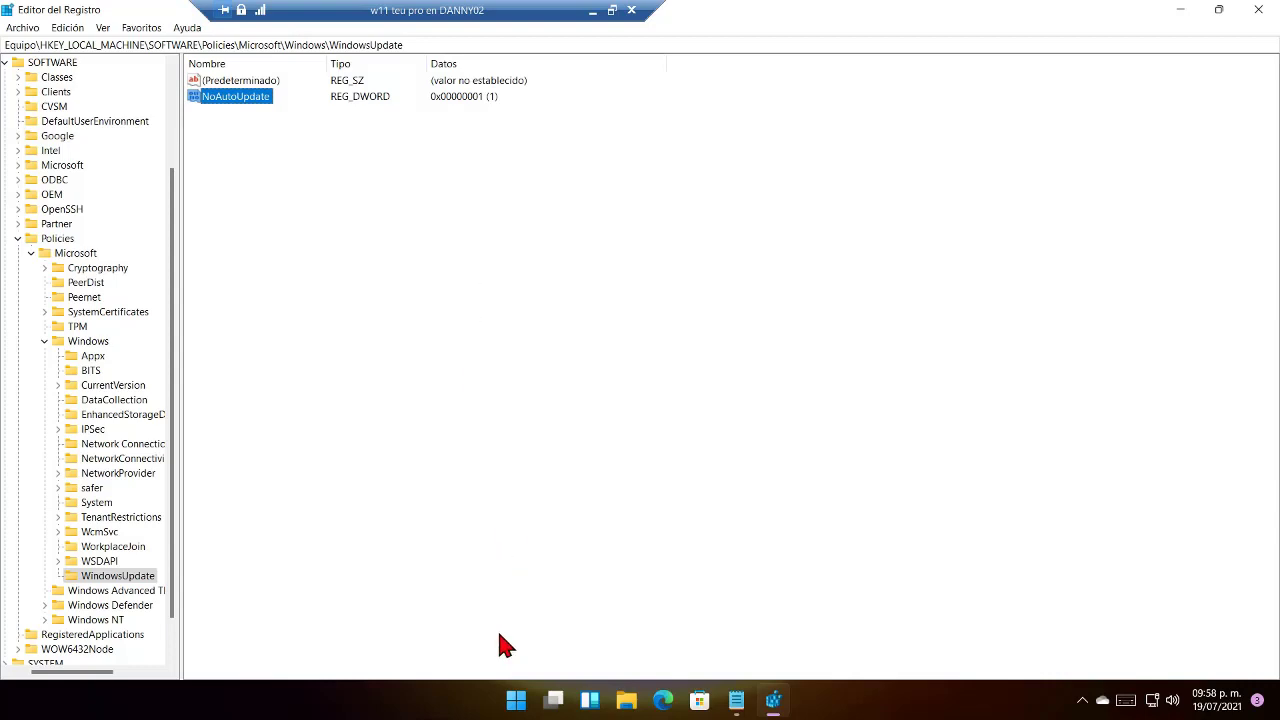
Check the Windows Update page in the Windows Settings app and close Settings
key(super)
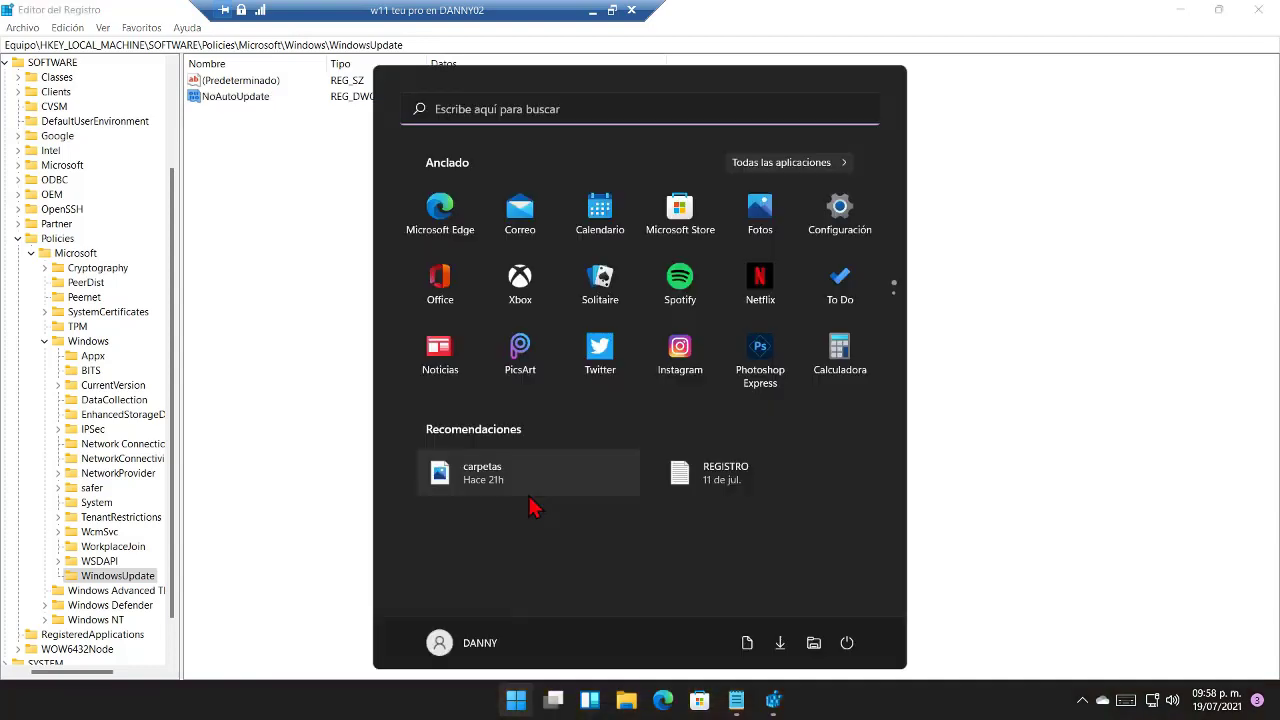
click(836, 233)
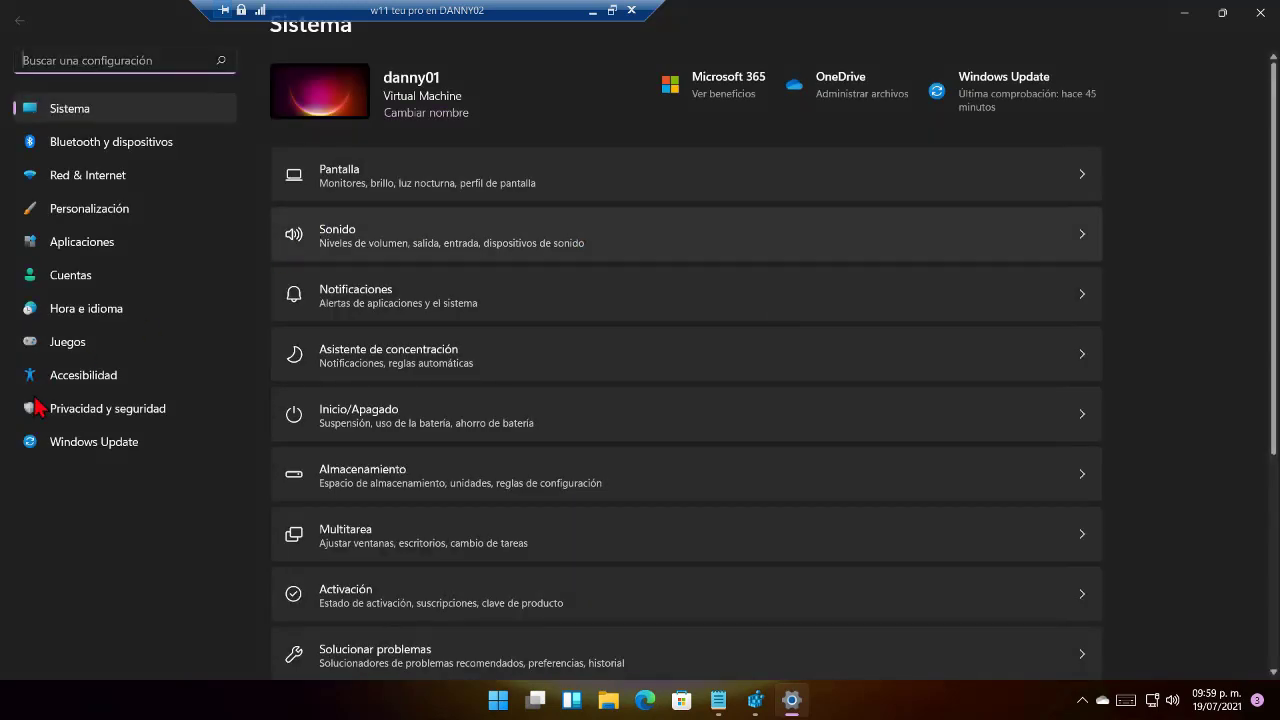
click(88, 449)
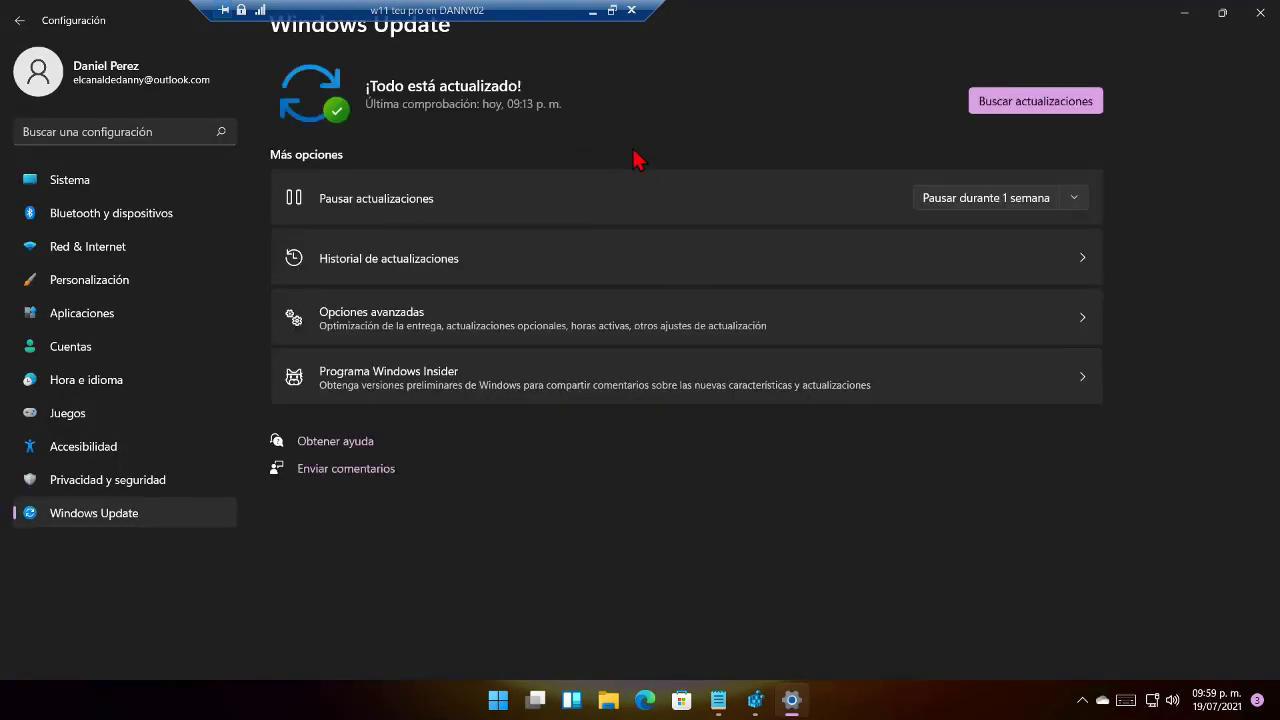
click(1259, 18)
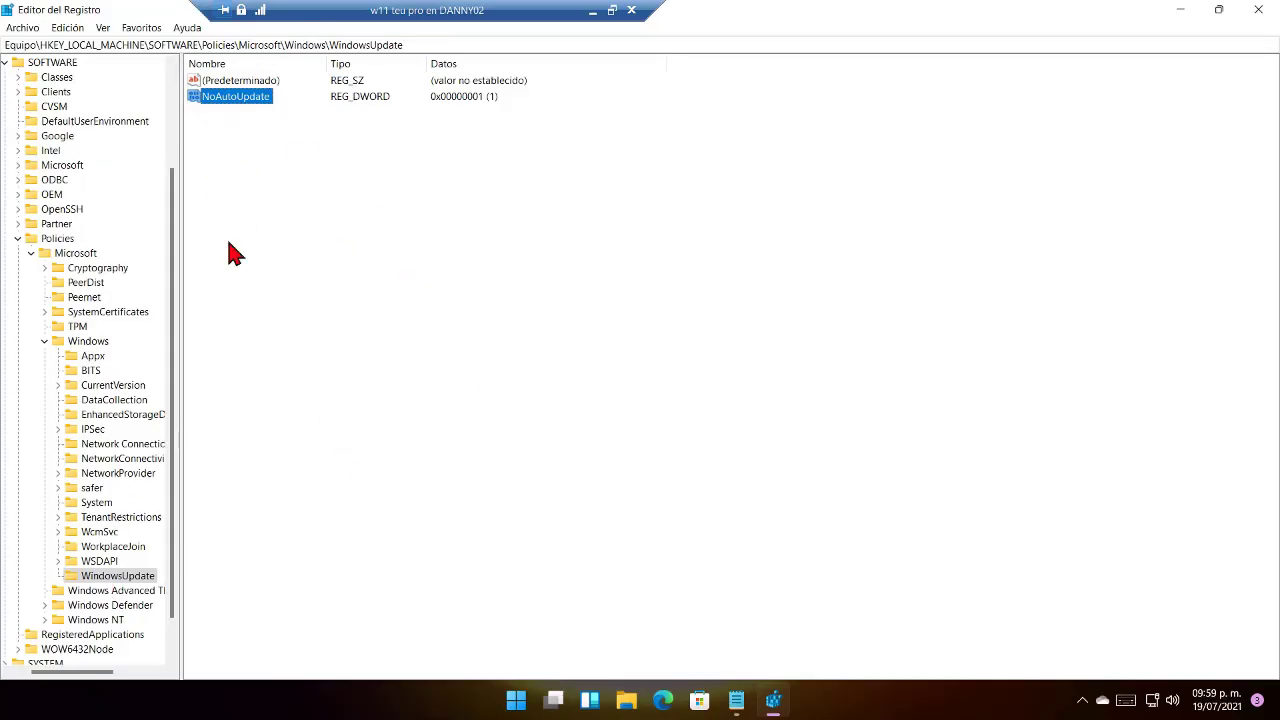
right_click(117, 574)
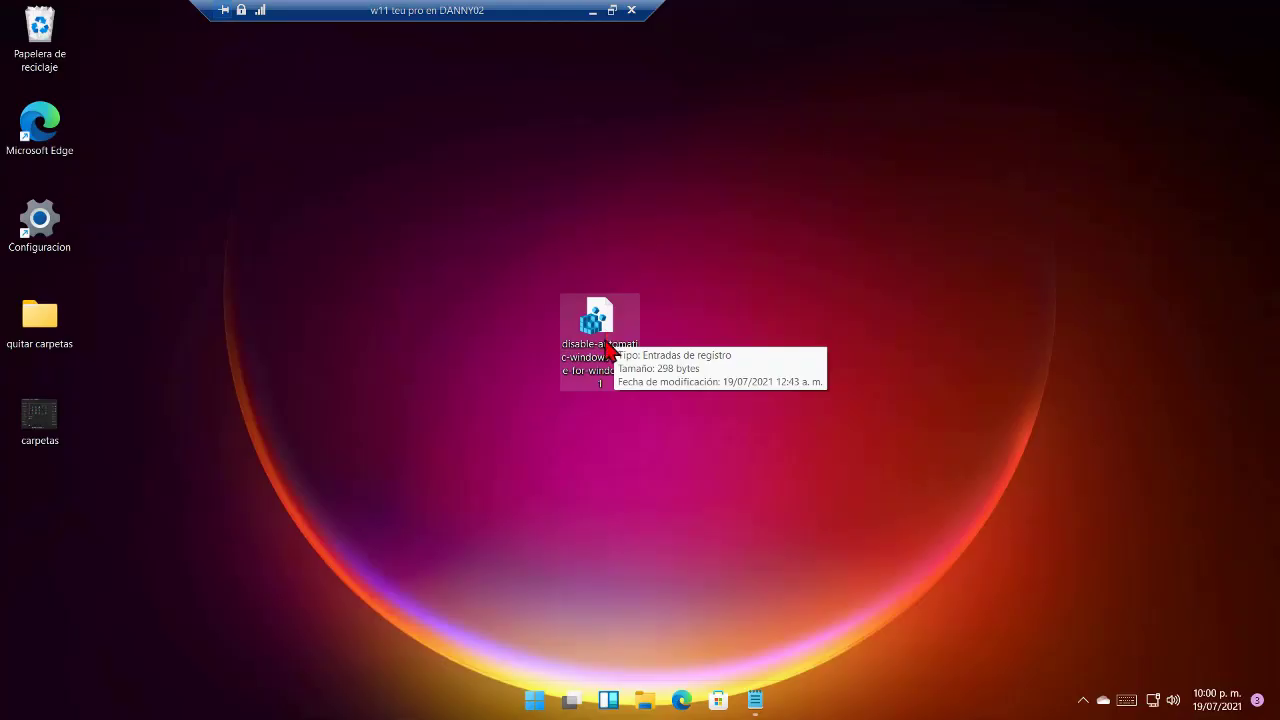
Open the desktop file disable-automatic-windows-update-for-windows-11 for editing in Notepad, examine its registry path and value, and close it
click(607, 350)
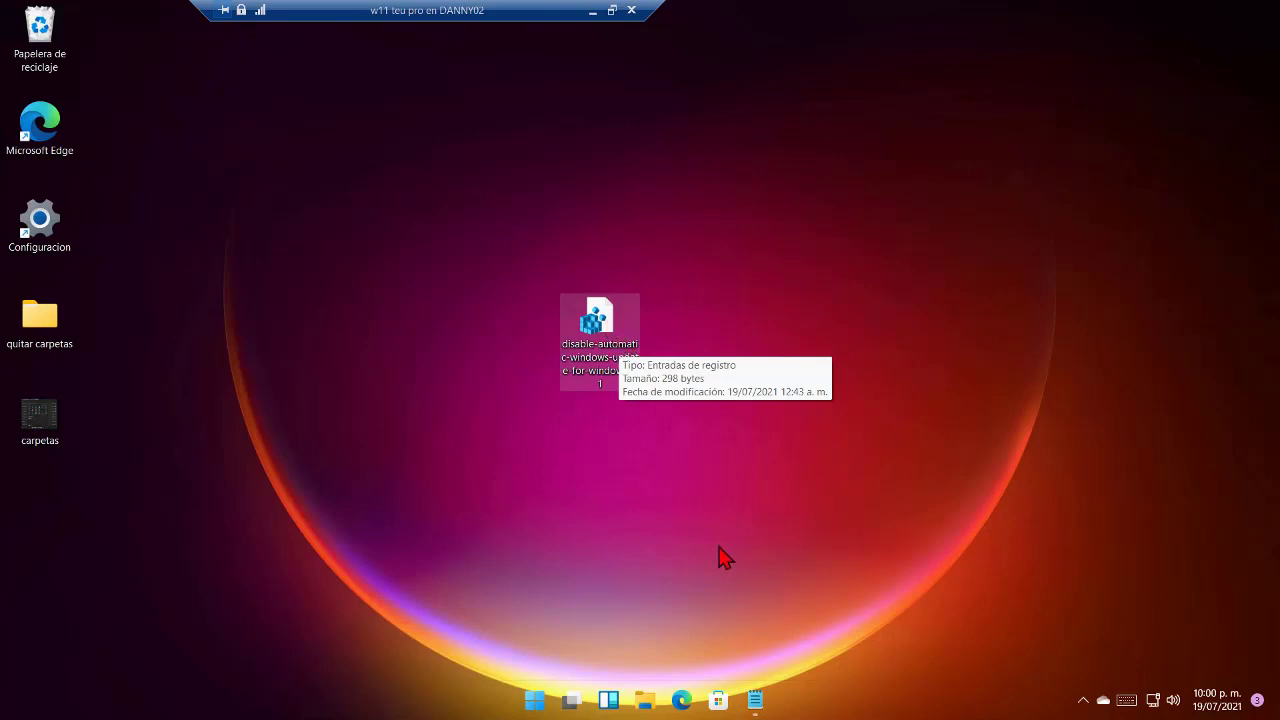
right_click(601, 316)
click(650, 355)
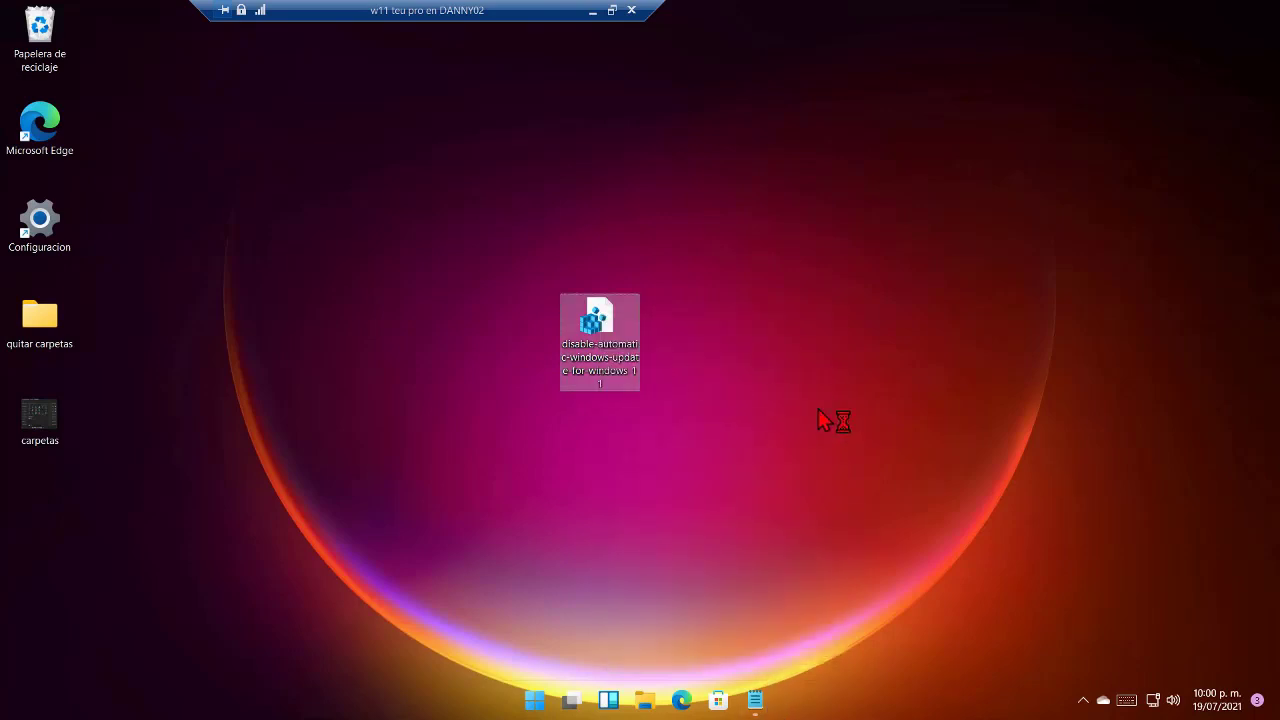
drag(623, 262, 293, 241)
click(514, 250)
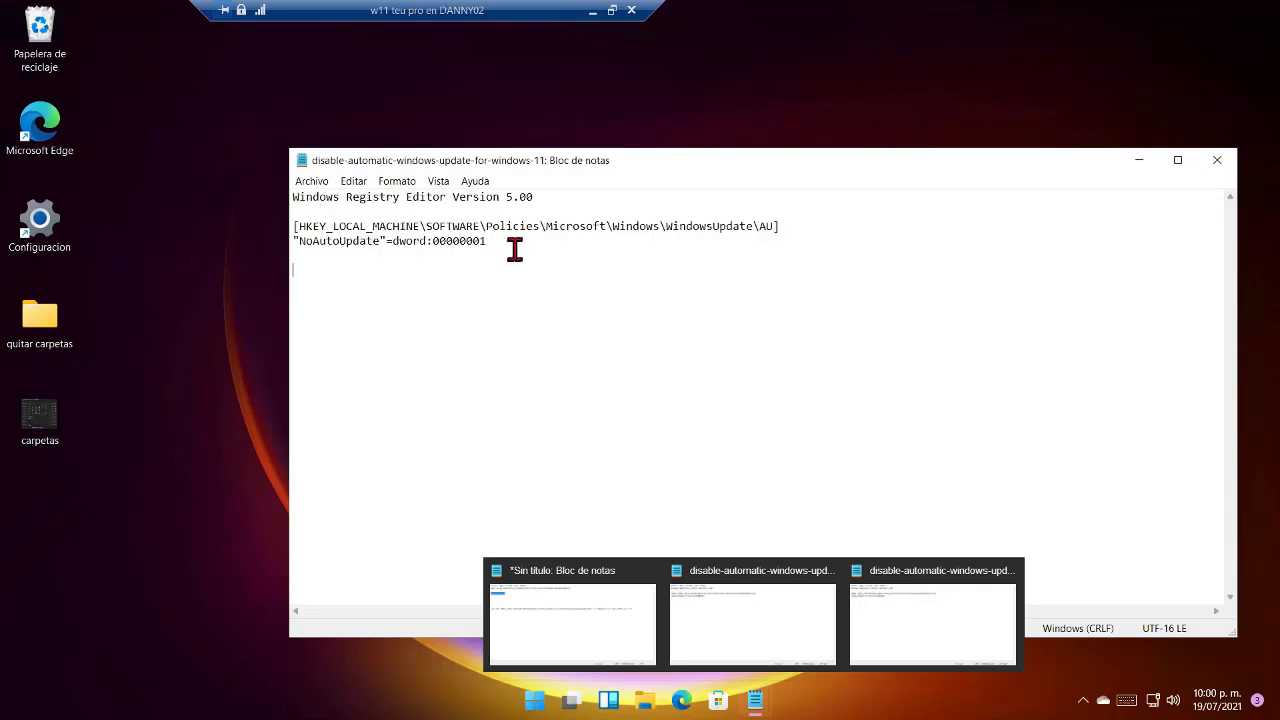
drag(511, 248, 300, 225)
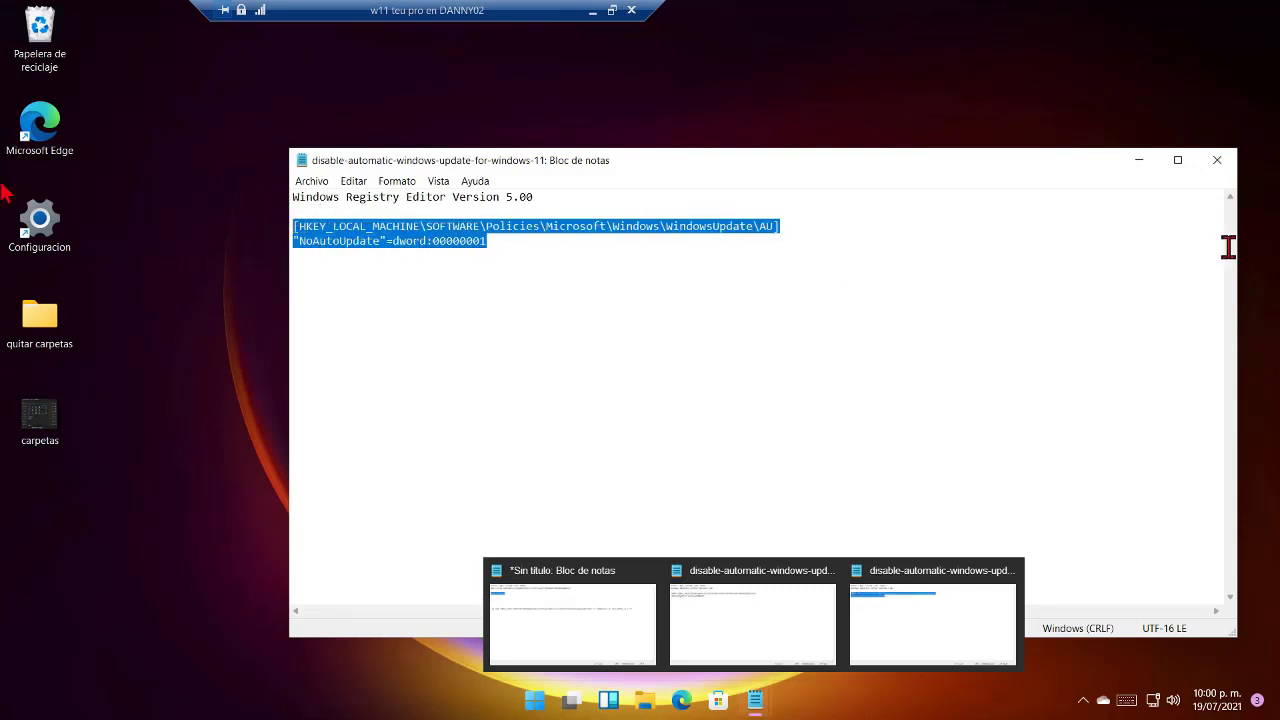
click(530, 227)
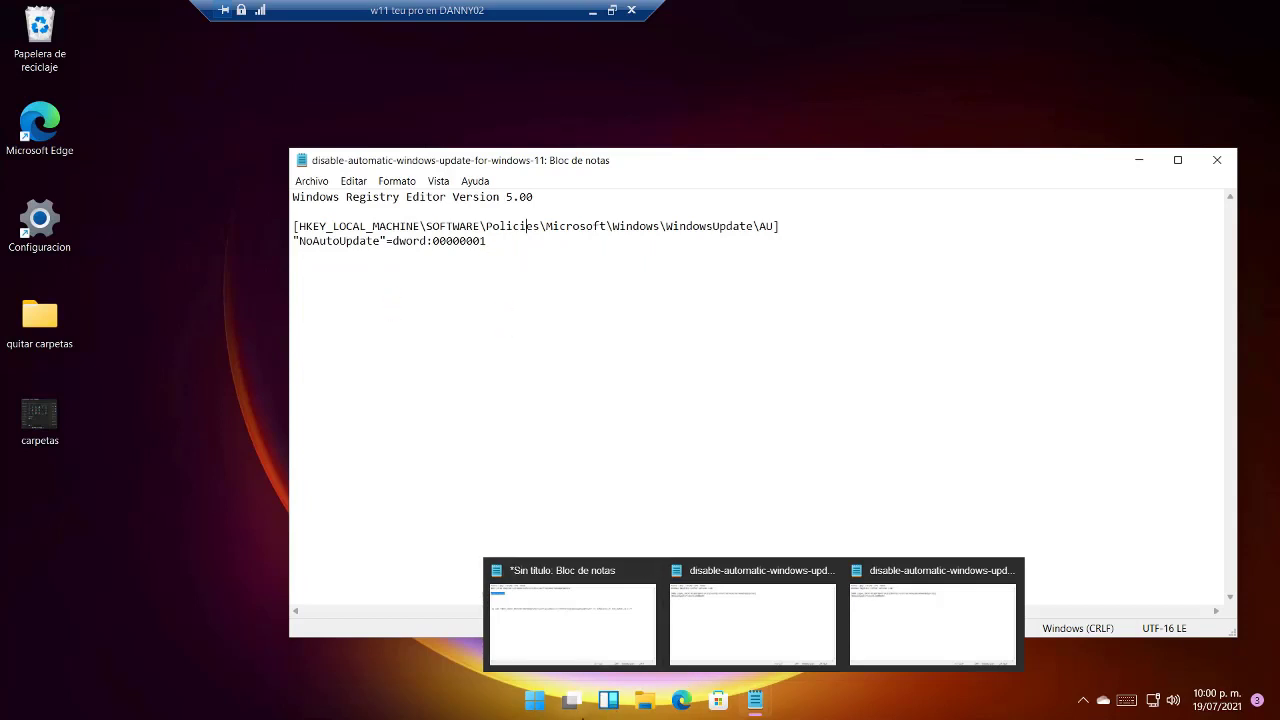
click(1217, 160)
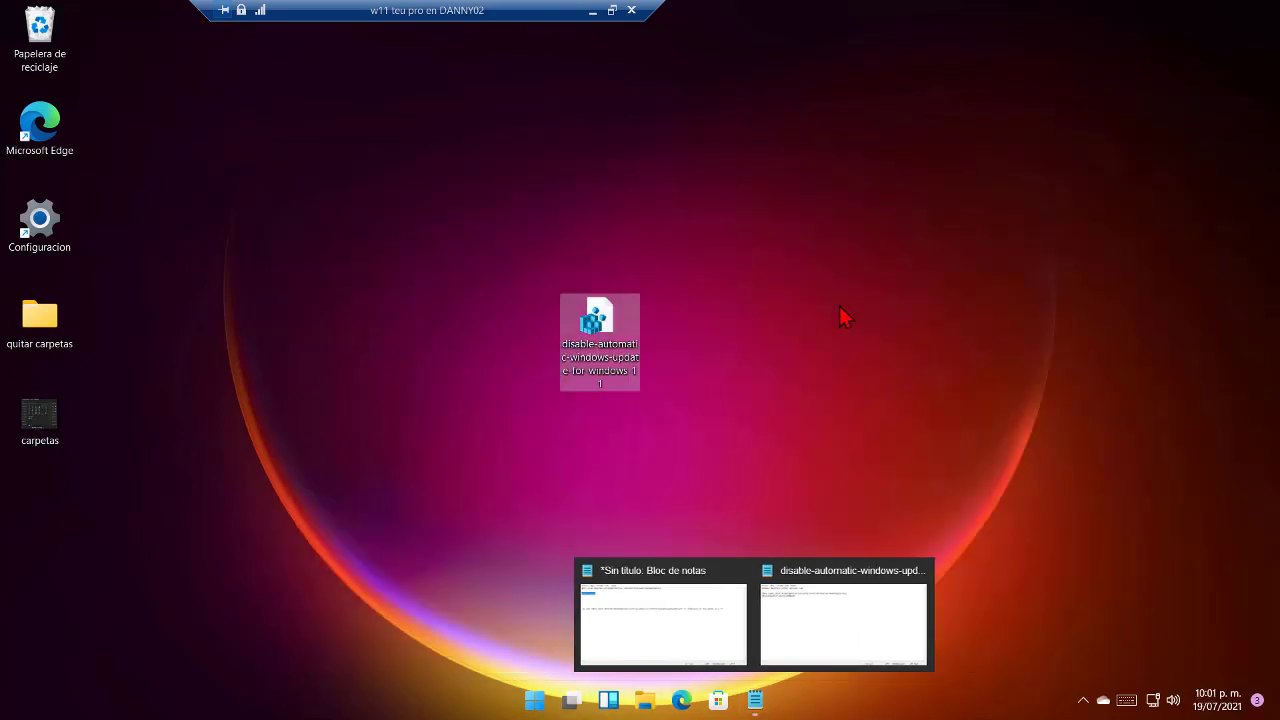
Merge disable-automatic-windows-update-for-windows-11.reg from the desktop into the registry and accept the confirmation
double_click(613, 312)
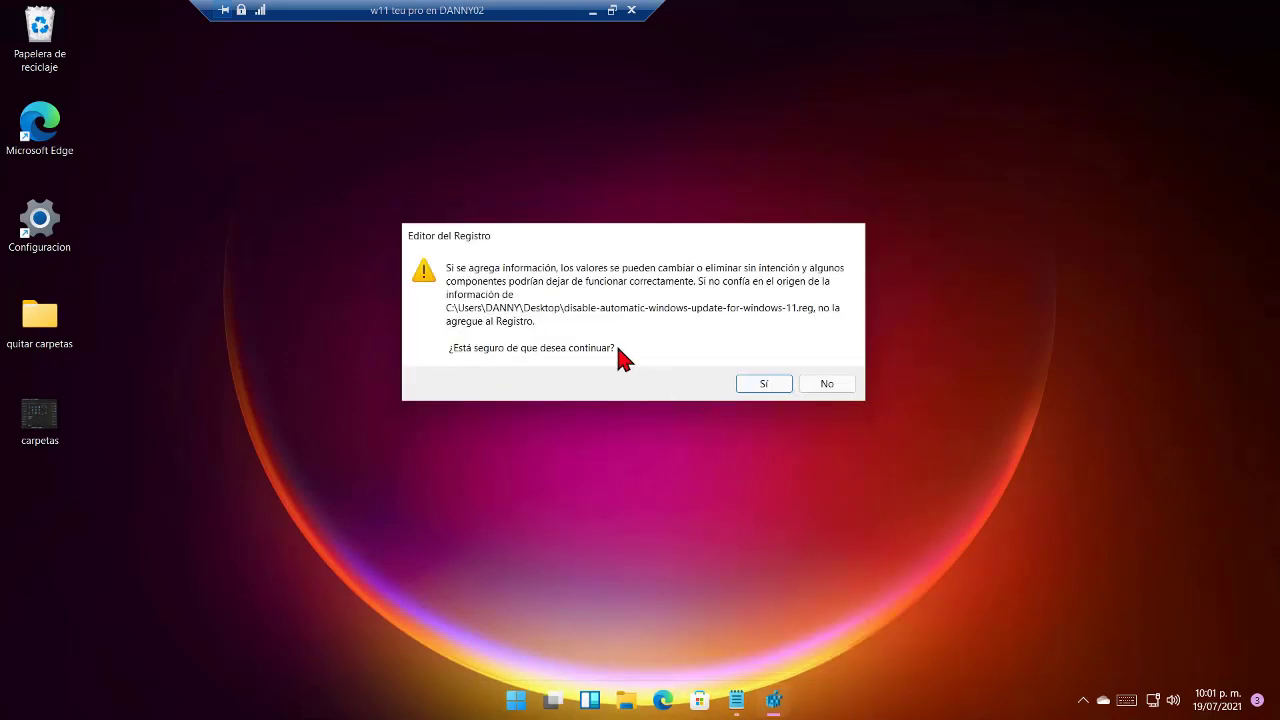
click(763, 383)
click(581, 425)
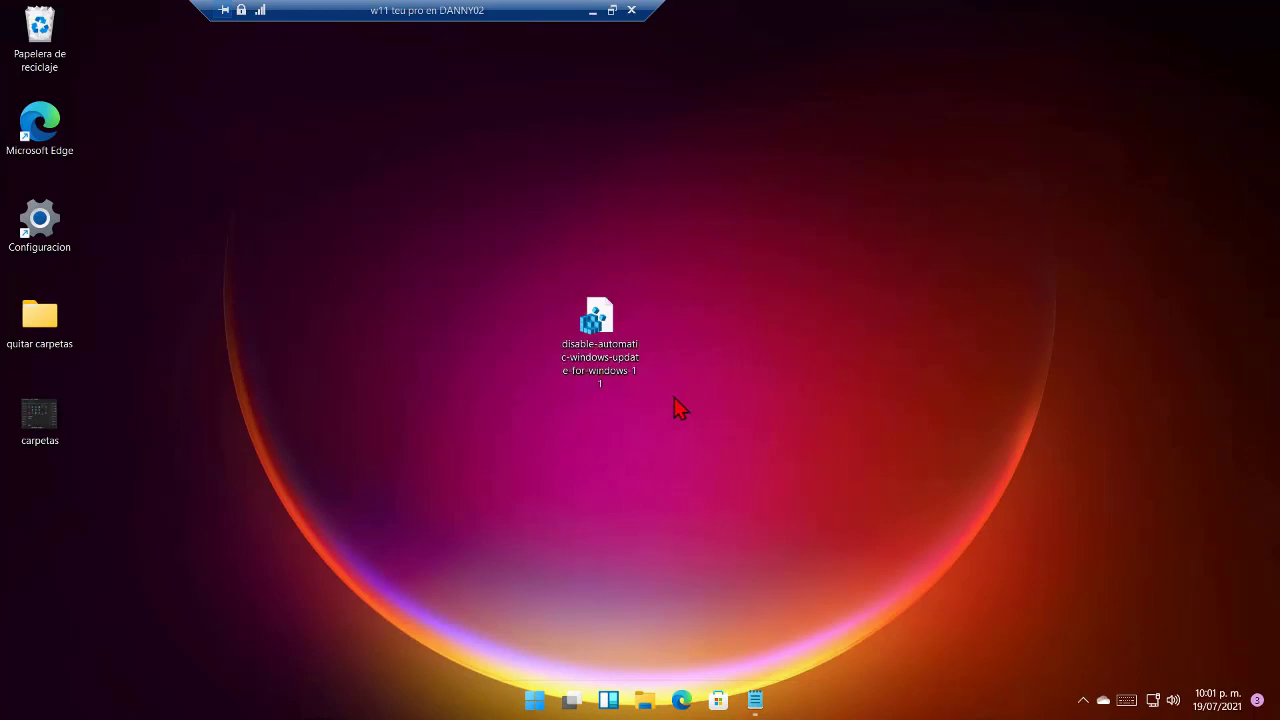
click(614, 441)
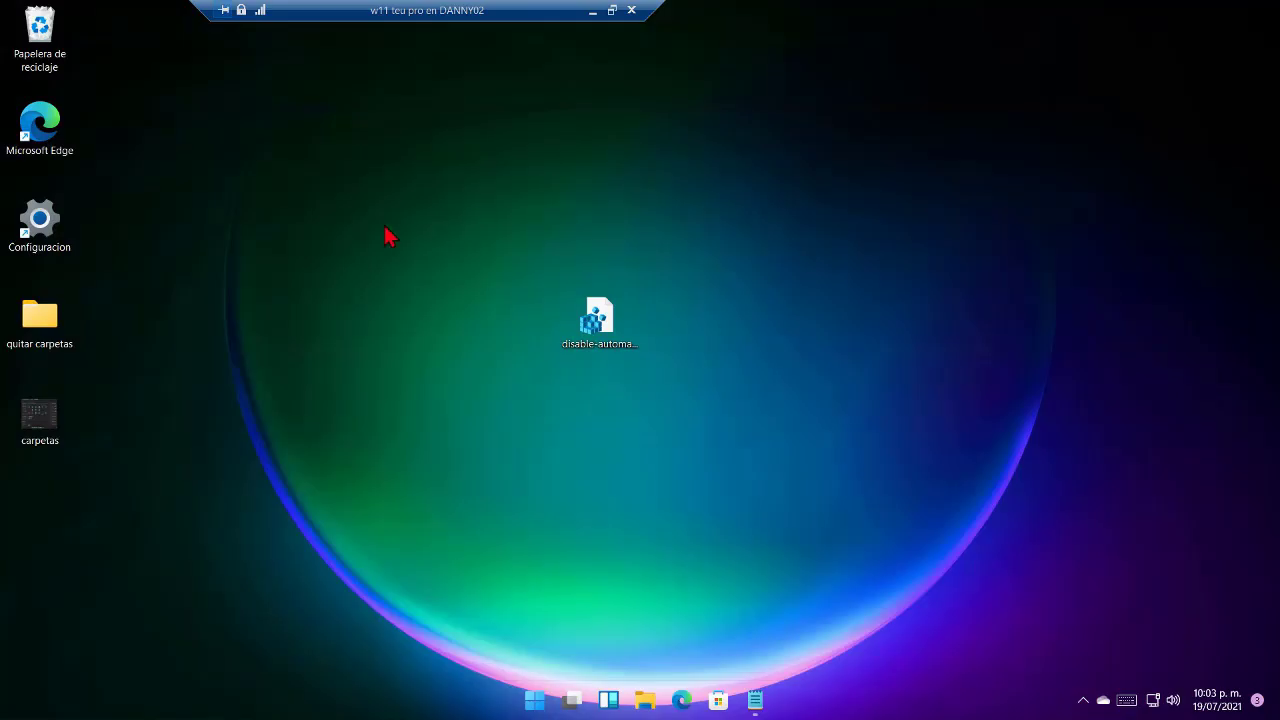
Copy the full reg add command for AUOptions, spanning two lines, from the untitled Notepad note
mouse_move(760, 703)
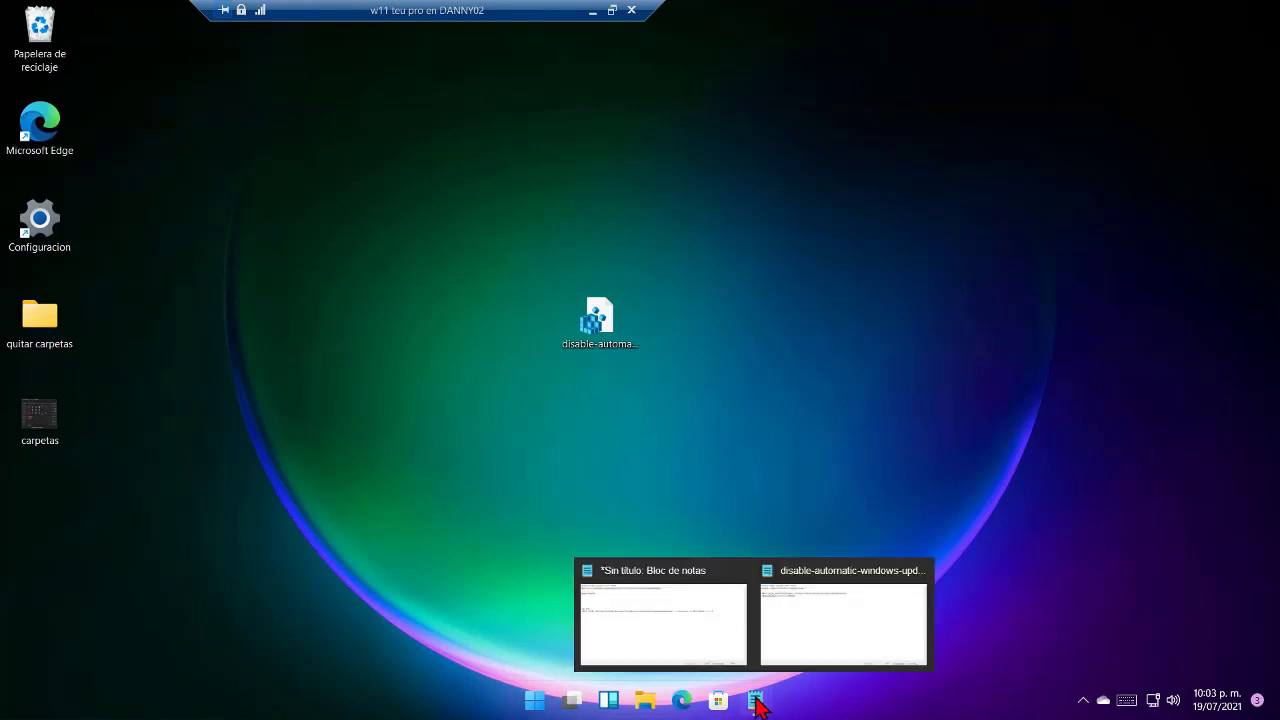
click(648, 611)
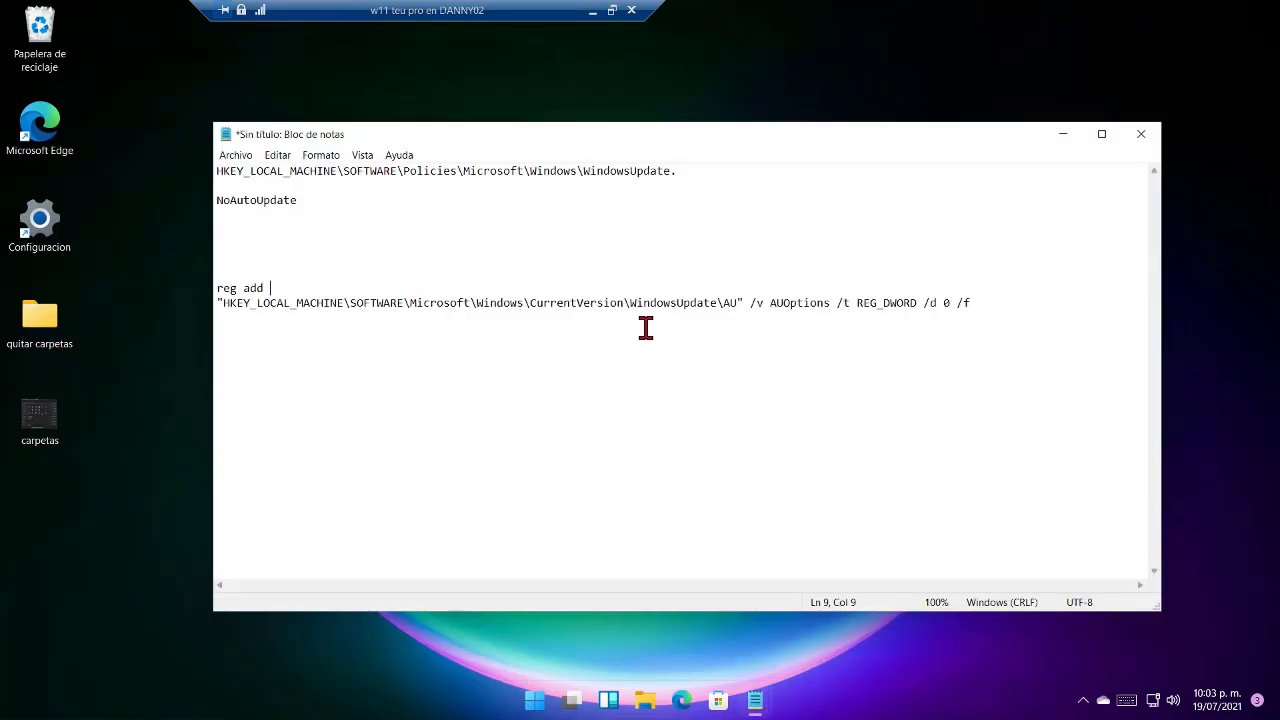
drag(971, 302, 217, 276)
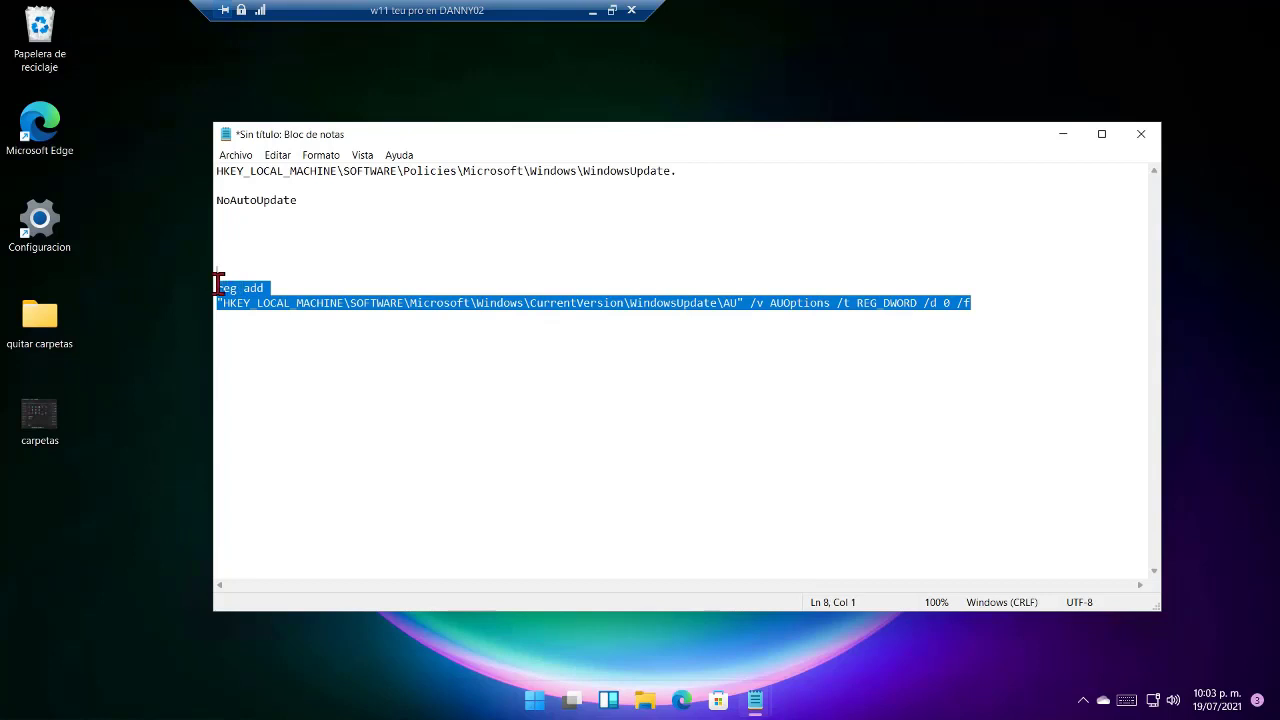
right_click(219, 281)
click(263, 334)
click(164, 382)
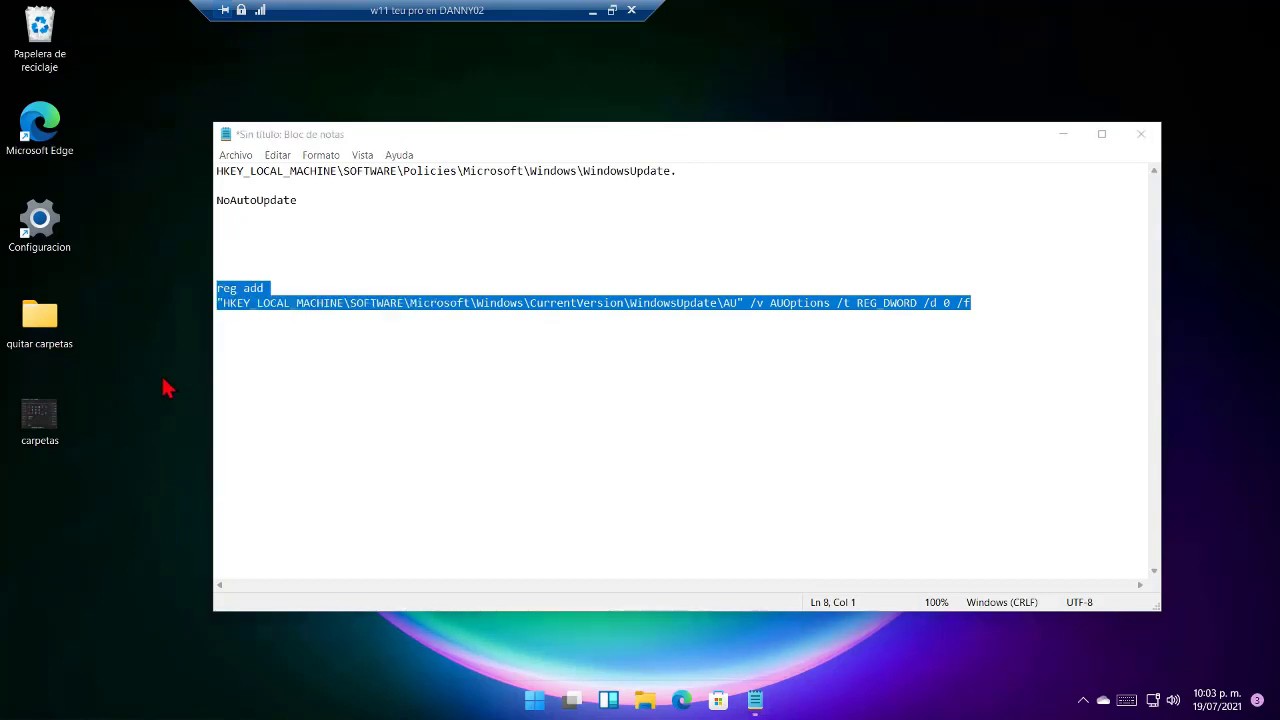
Open cmd with administrator rights and allow the User Account Control request
key(super+r)
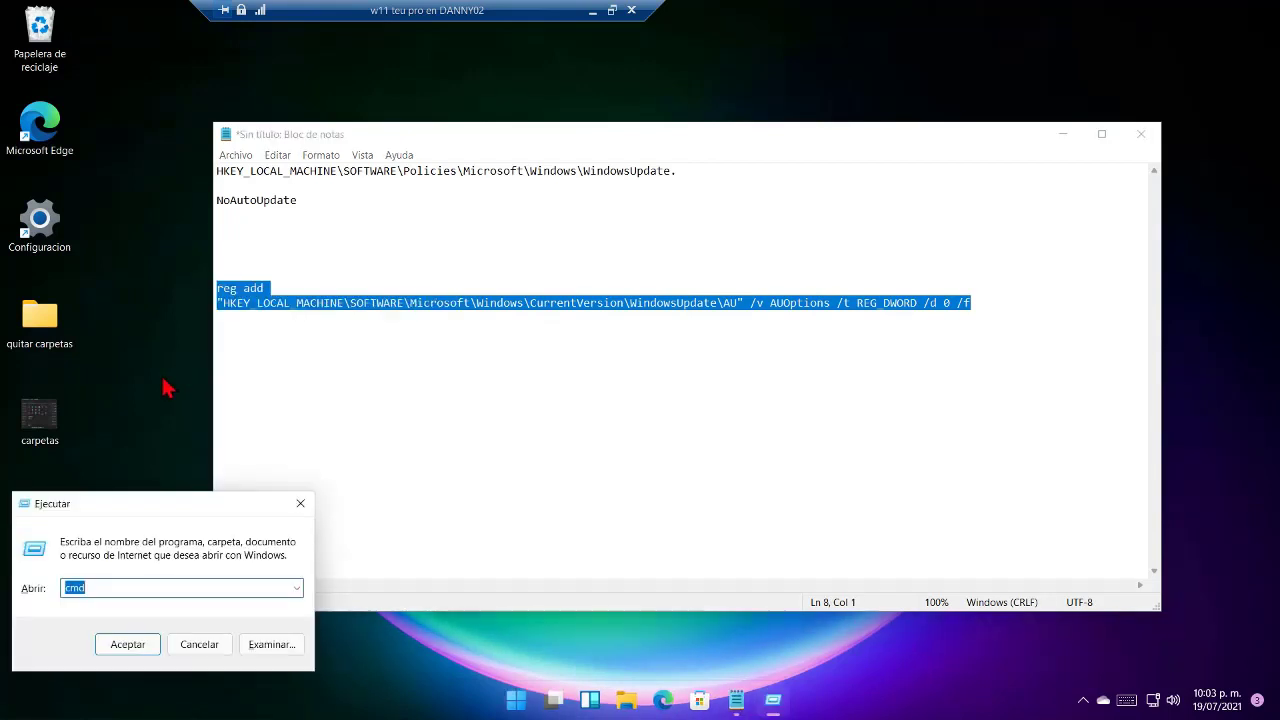
key(ctrl+shift+Return)
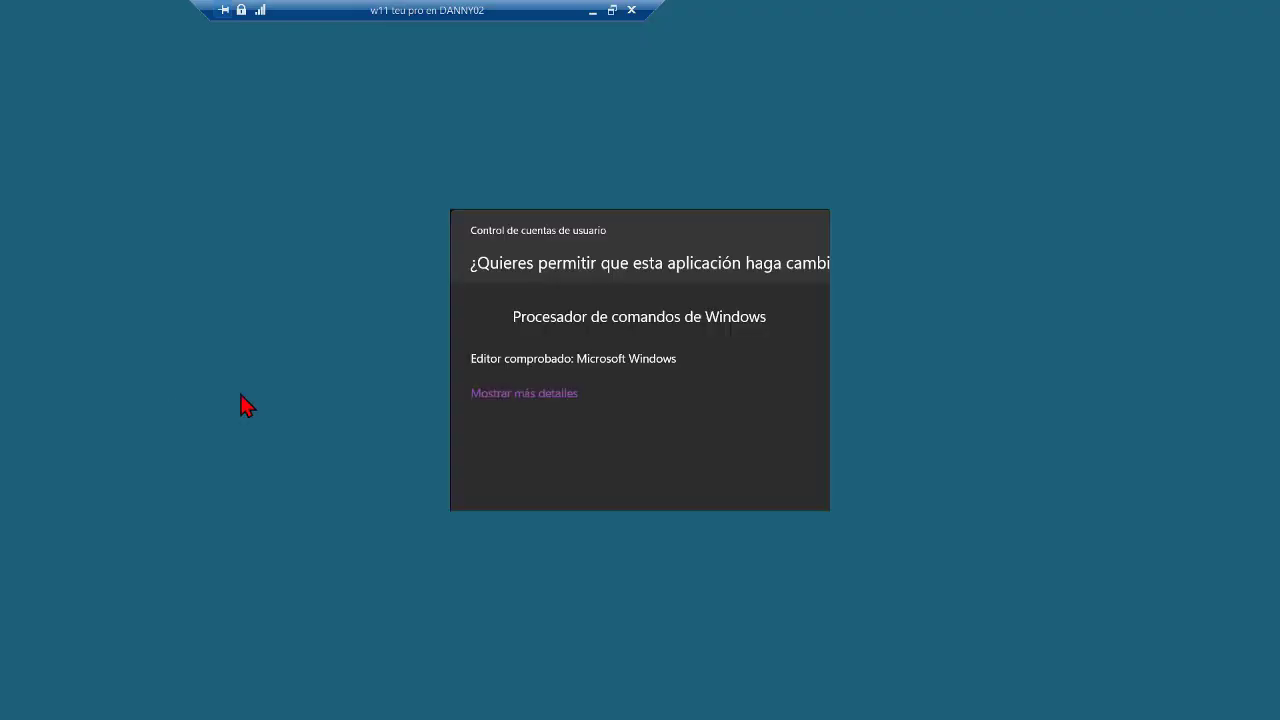
click(569, 472)
Try to run the copied two-line reg add command in the Command Prompt and clear the leftover text from the prompt line
right_click(494, 333)
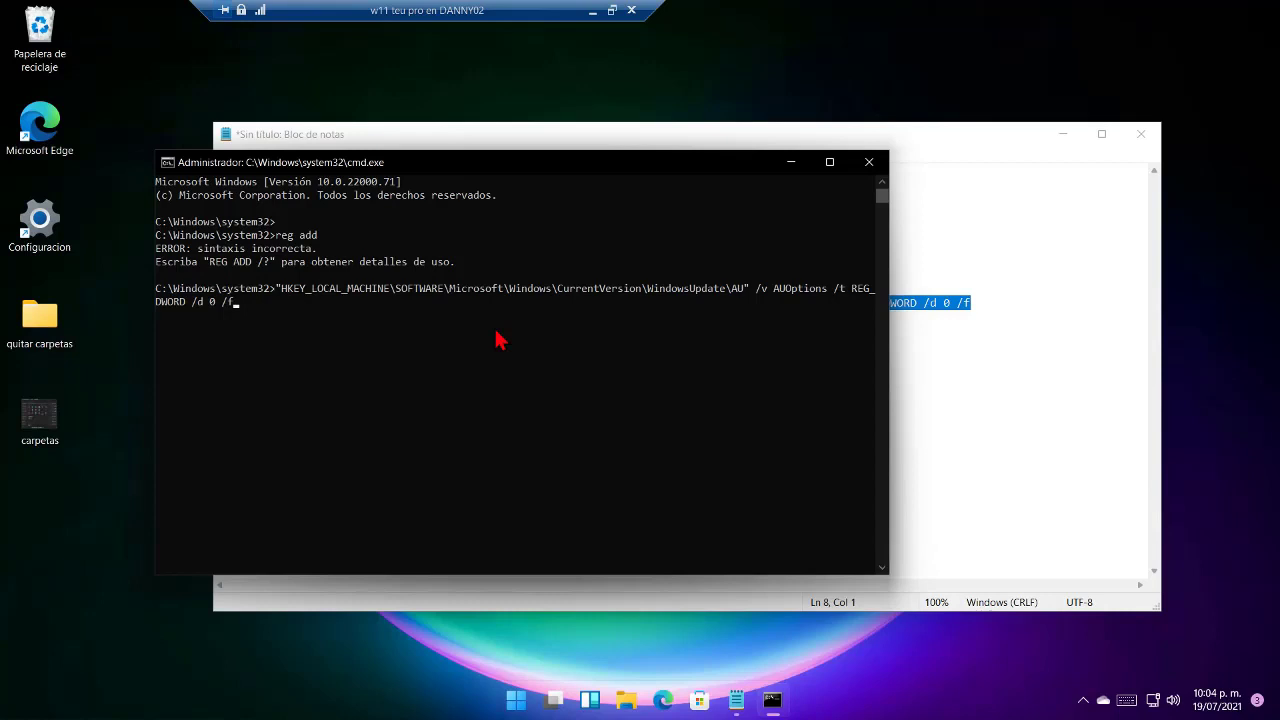
key(Up)
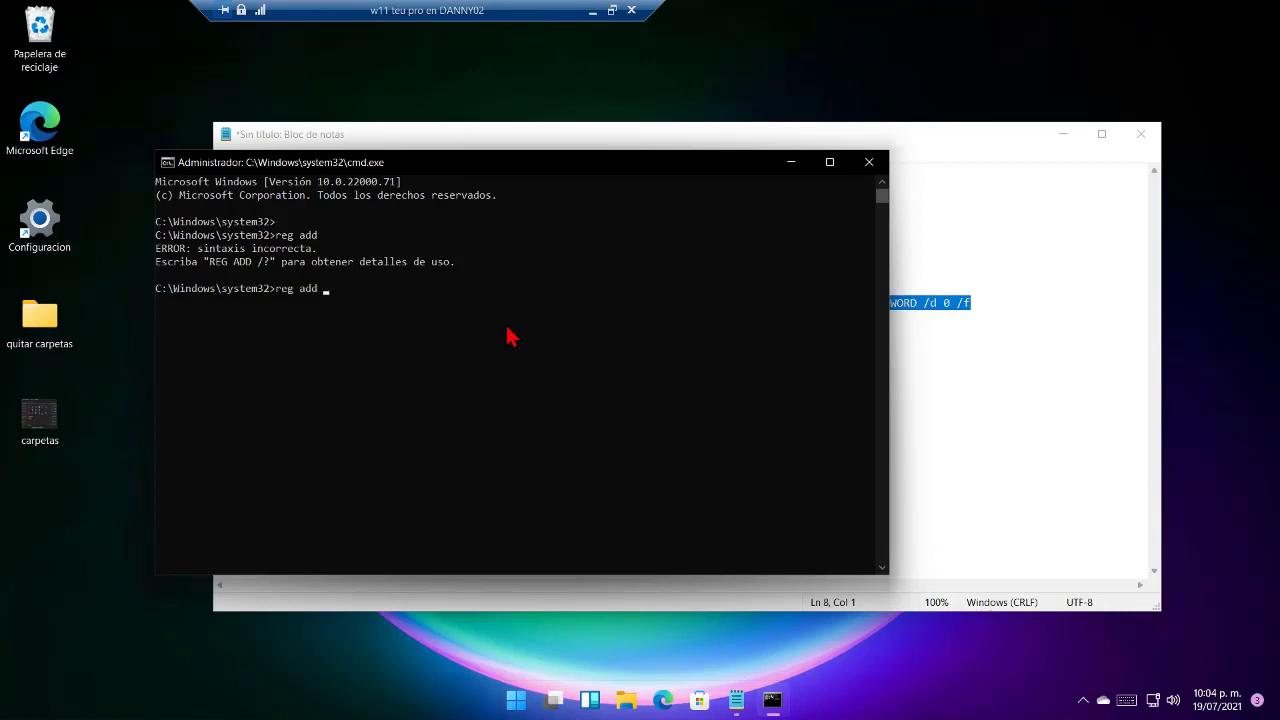
key(BackSpace)
key(BackSpace)
key(BackSpace)
key(BackSpace)
key(BackSpace)
key(BackSpace)
key(BackSpace)
Join the two-line reg add command for AUOptions into a single line in the Notepad note and copy that whole line
click(921, 362)
click(229, 303)
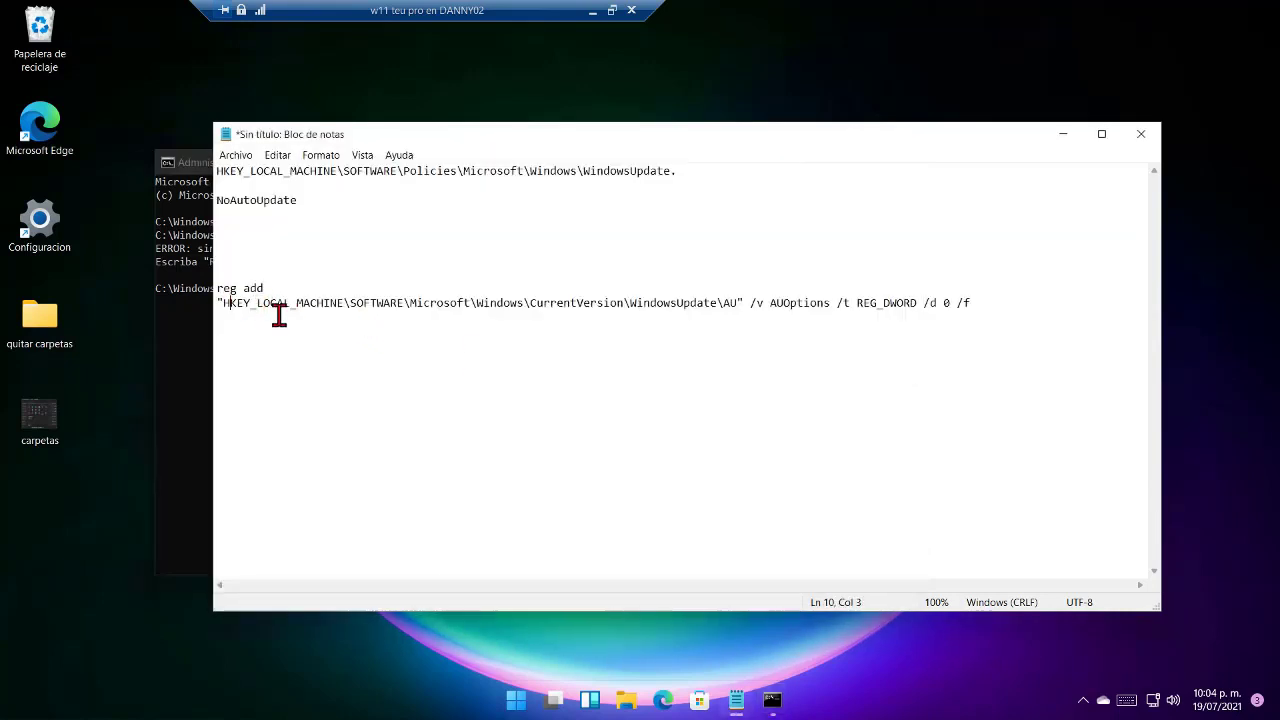
key(BackSpace)
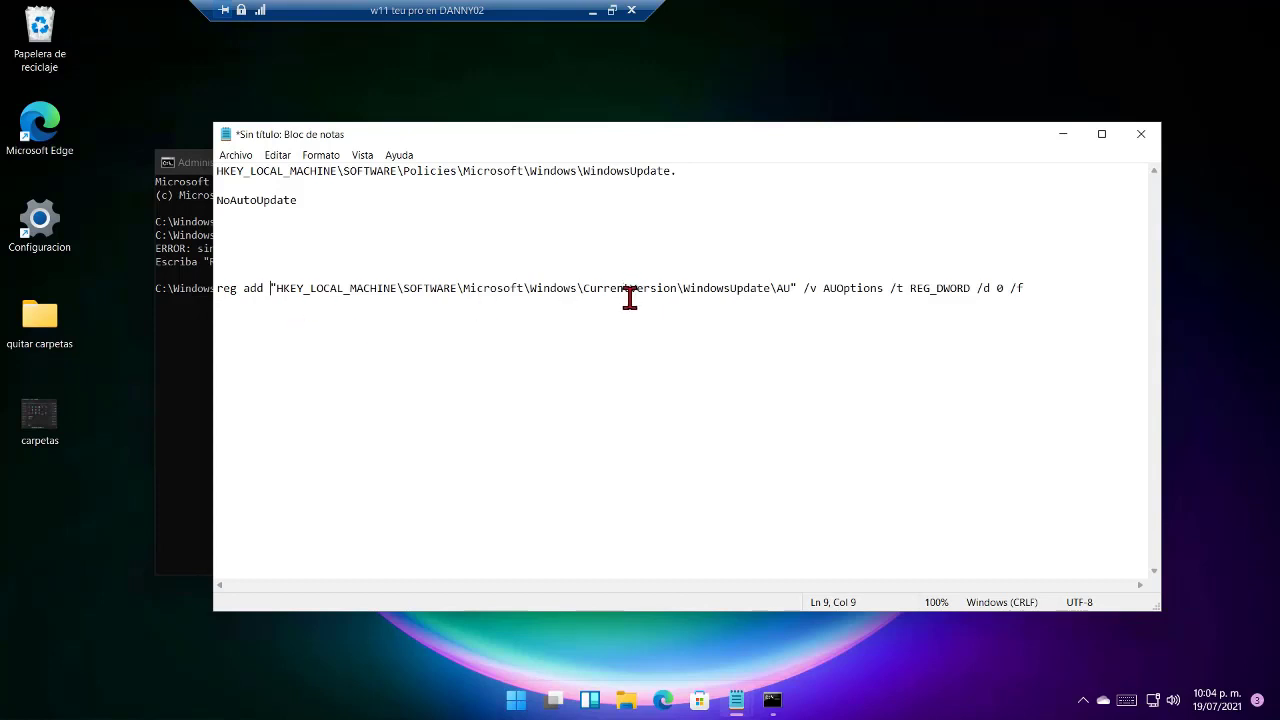
click(285, 289)
drag(1040, 289, 207, 306)
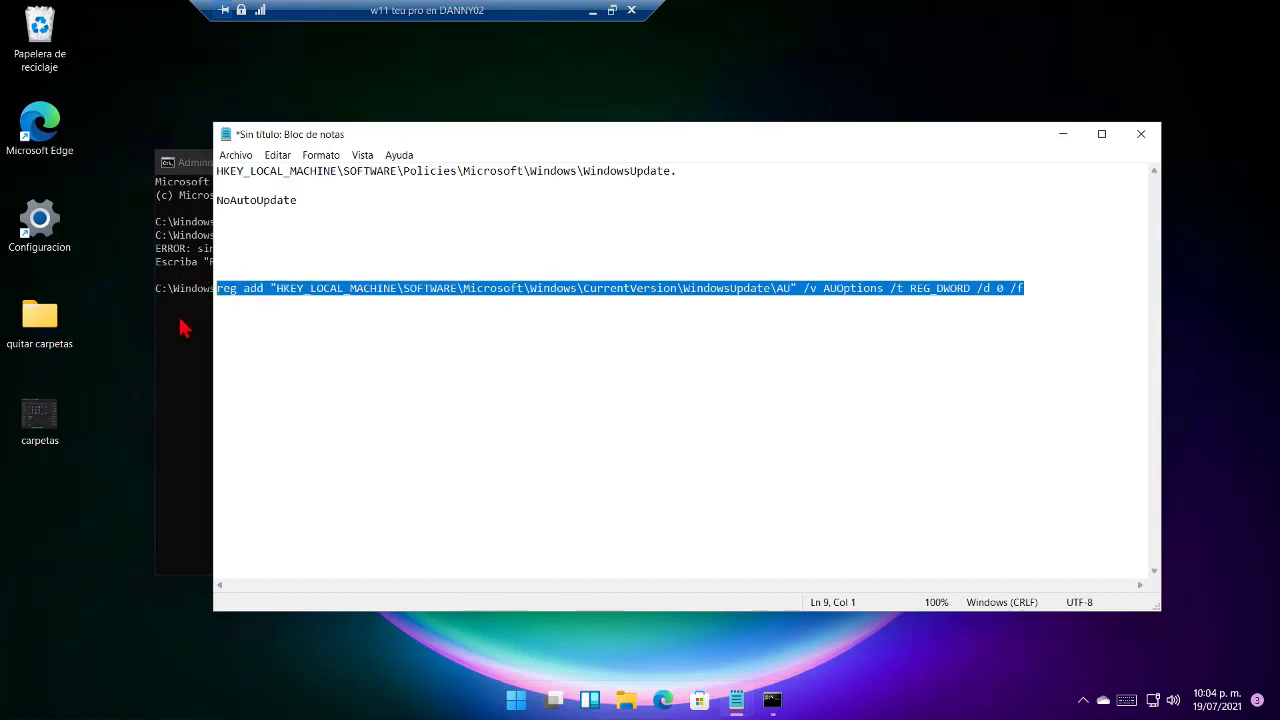
Paste the single-line reg add command setting AUOptions to REG_DWORD 0 into the elevated Command Prompt and run it
click(184, 328)
right_click(298, 306)
key(Return)
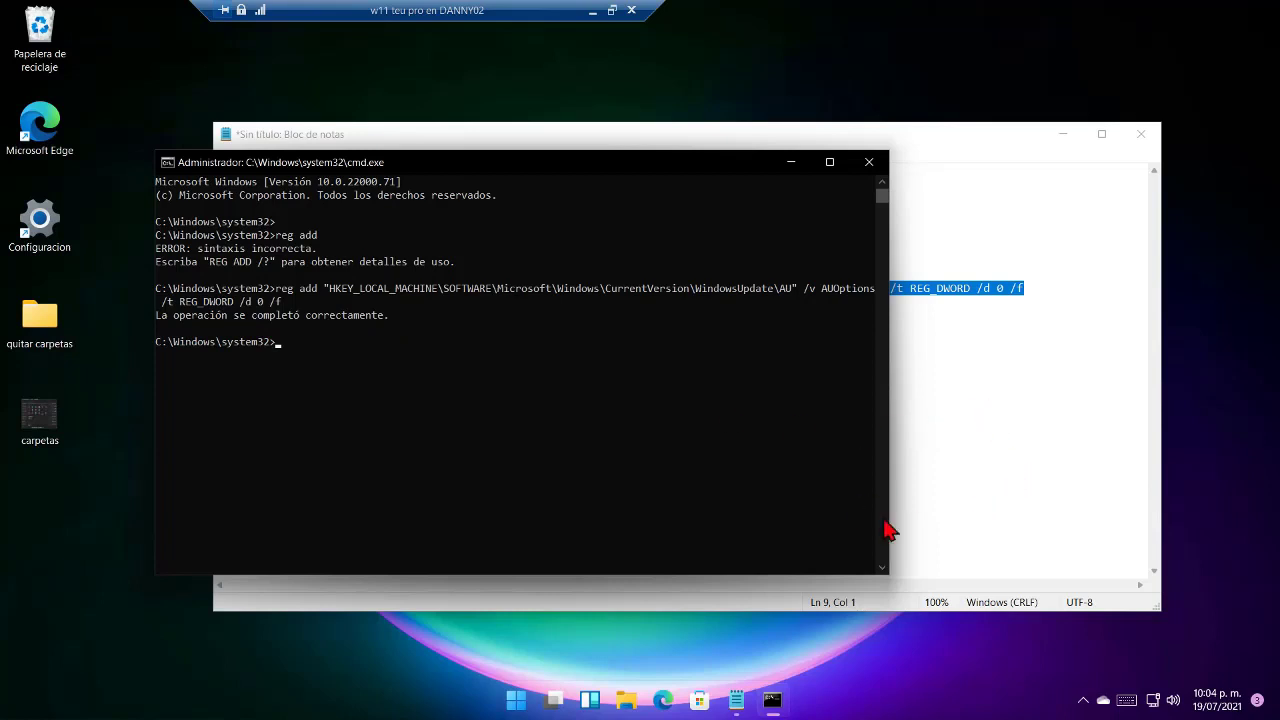
Move the disable-automatic-windows-update-for-windows-11 file on the desktop to the spot below the carpetas icon
drag(594, 316, 66, 522)
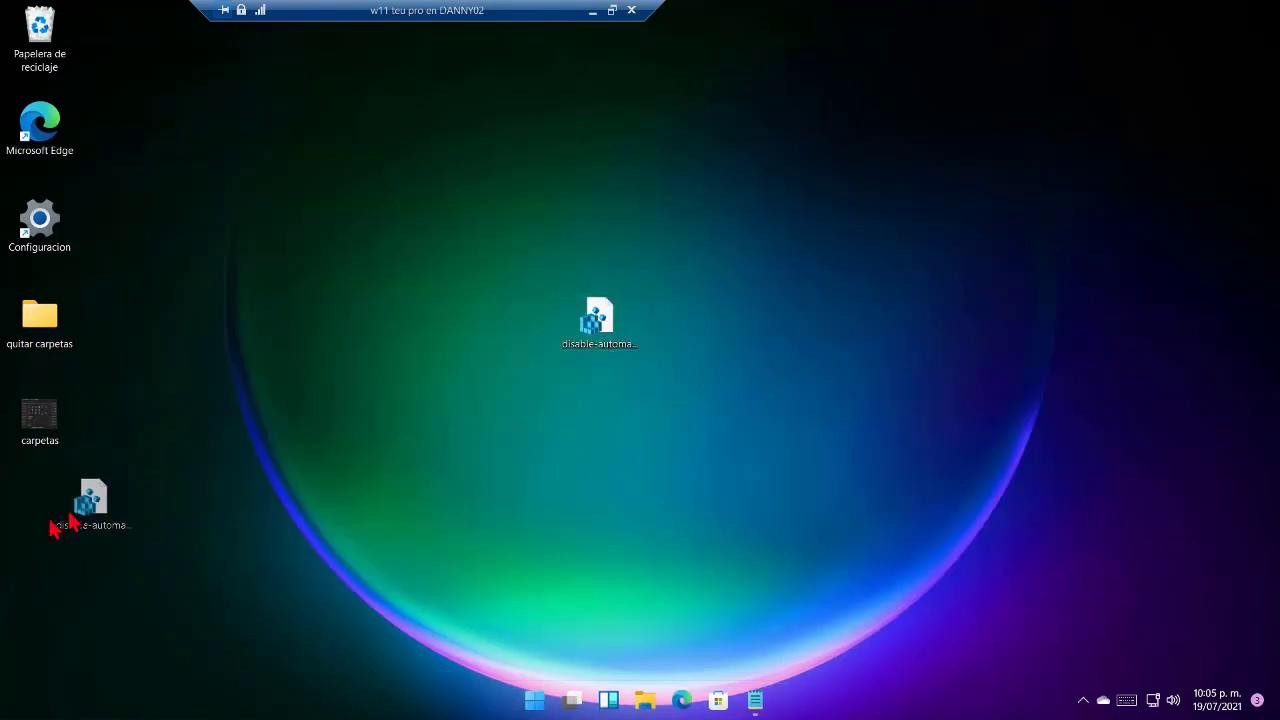
click(397, 435)
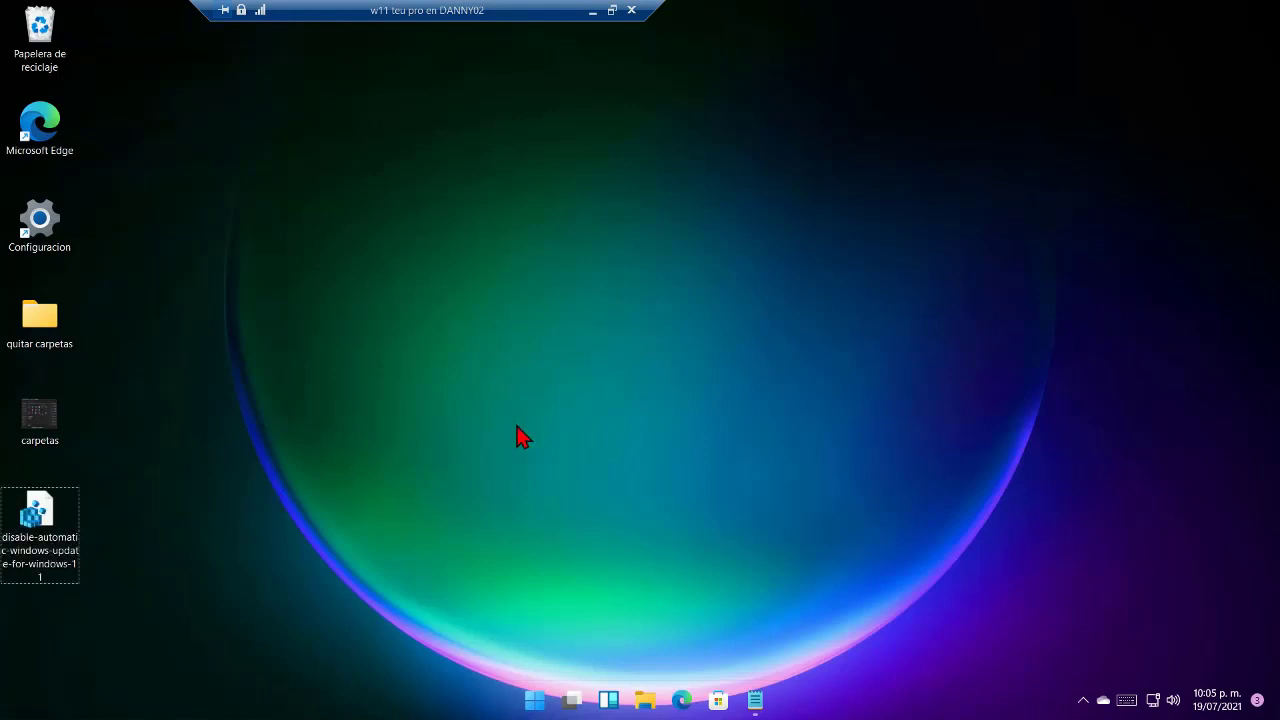
Launch gpedit.msc to open the Local Group Policy Editor and maximize its window
key(super+r)
drag(203, 505, 567, 298)
text(gpedit)
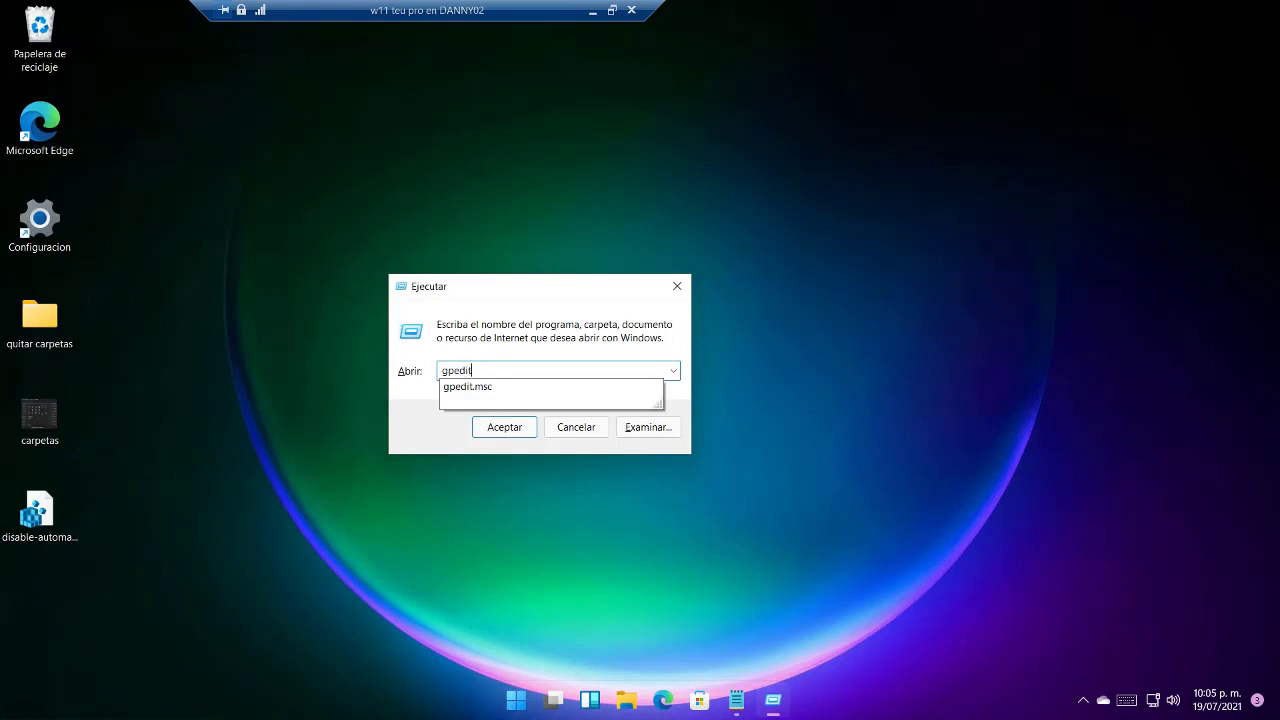
key(Down)
key(Return)
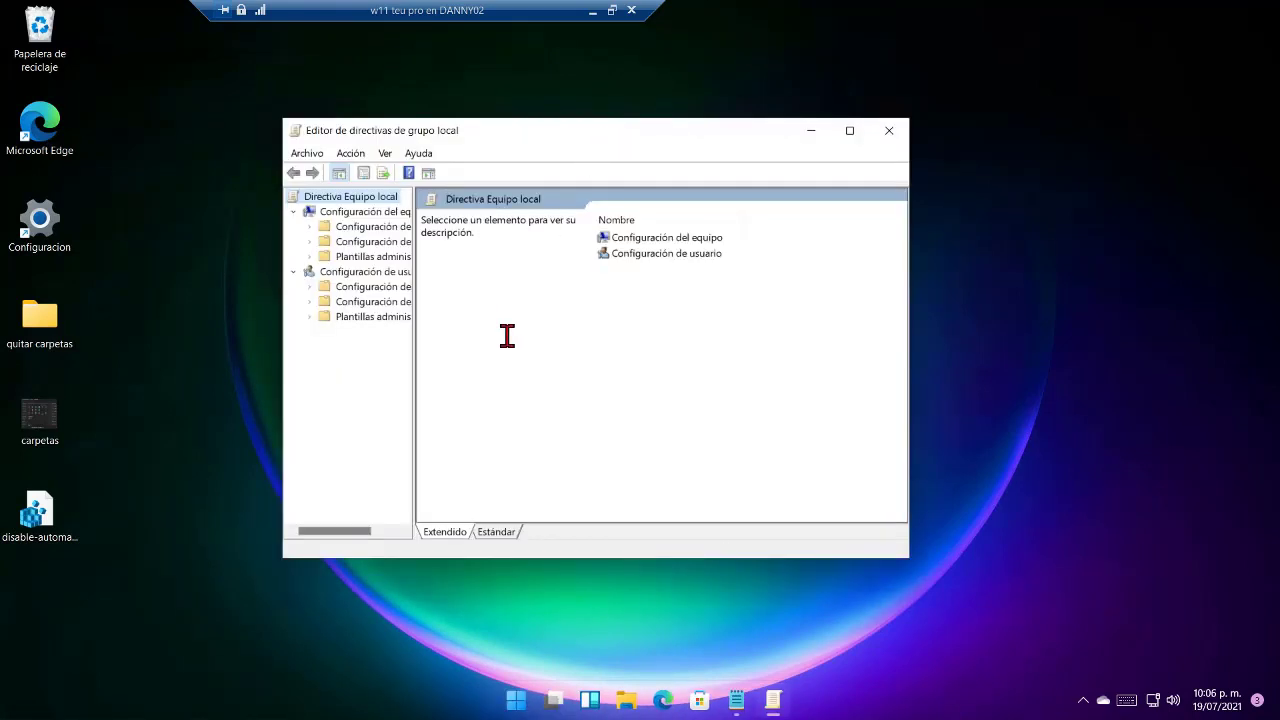
key(super+Up)
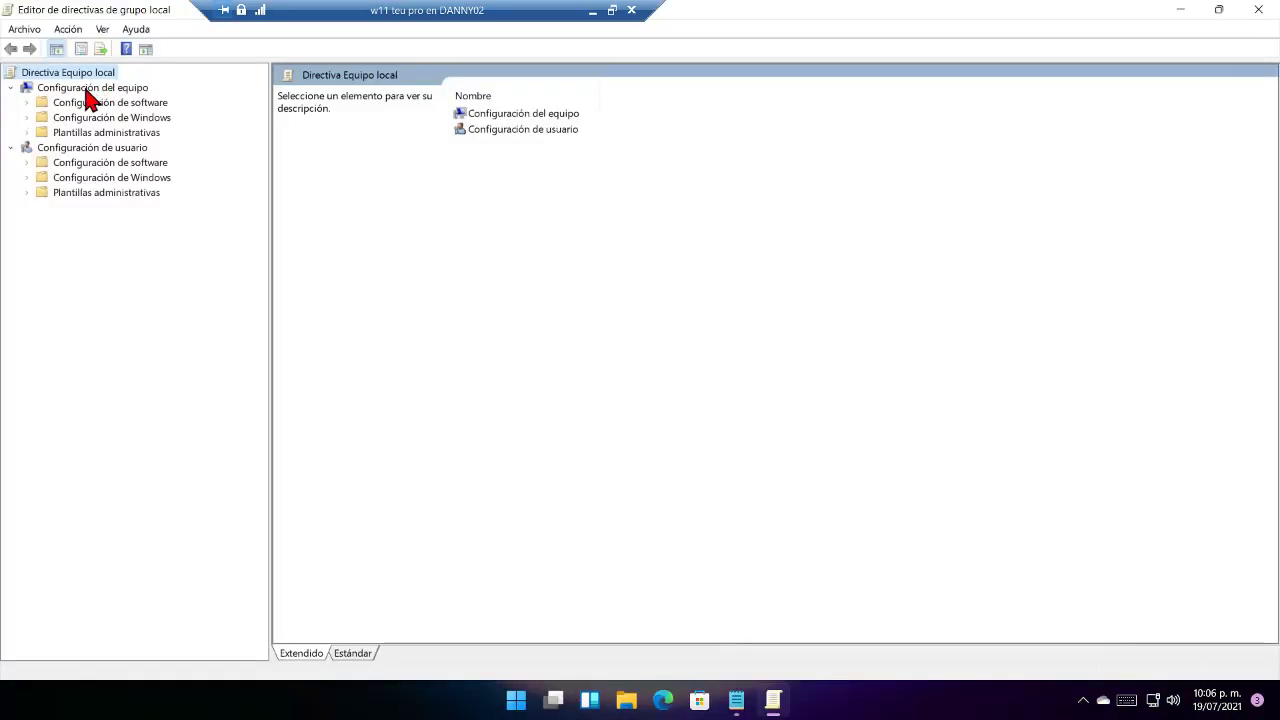
Go to Configuración del equipo > Plantillas administrativas > Componentes de Windows > Windows Update > Manage end user experience
click(87, 89)
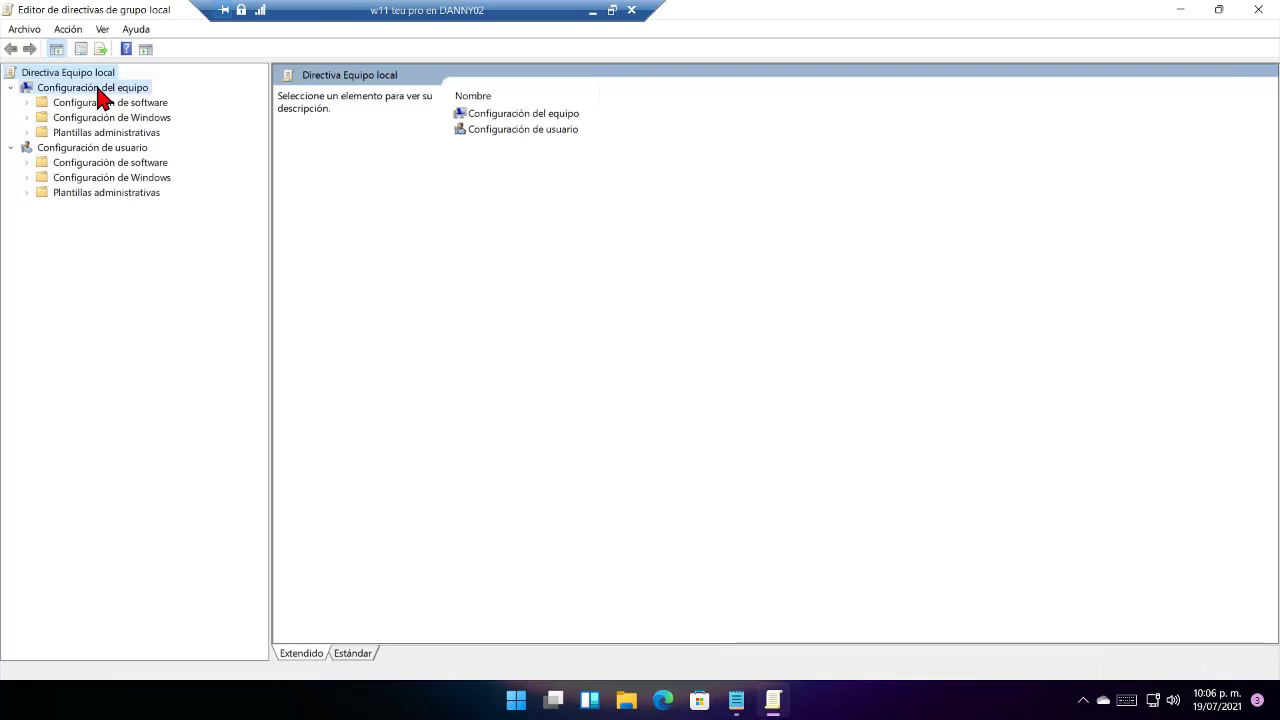
click(28, 134)
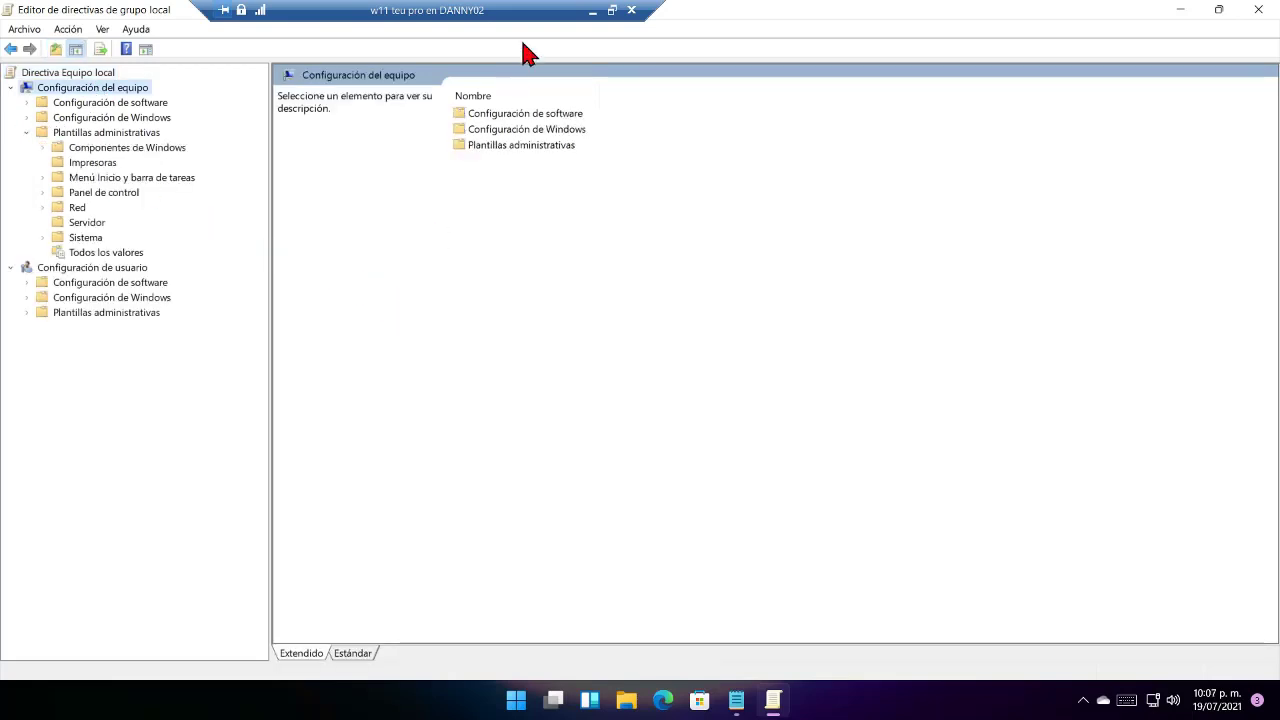
click(42, 147)
drag(263, 212, 263, 494)
click(118, 510)
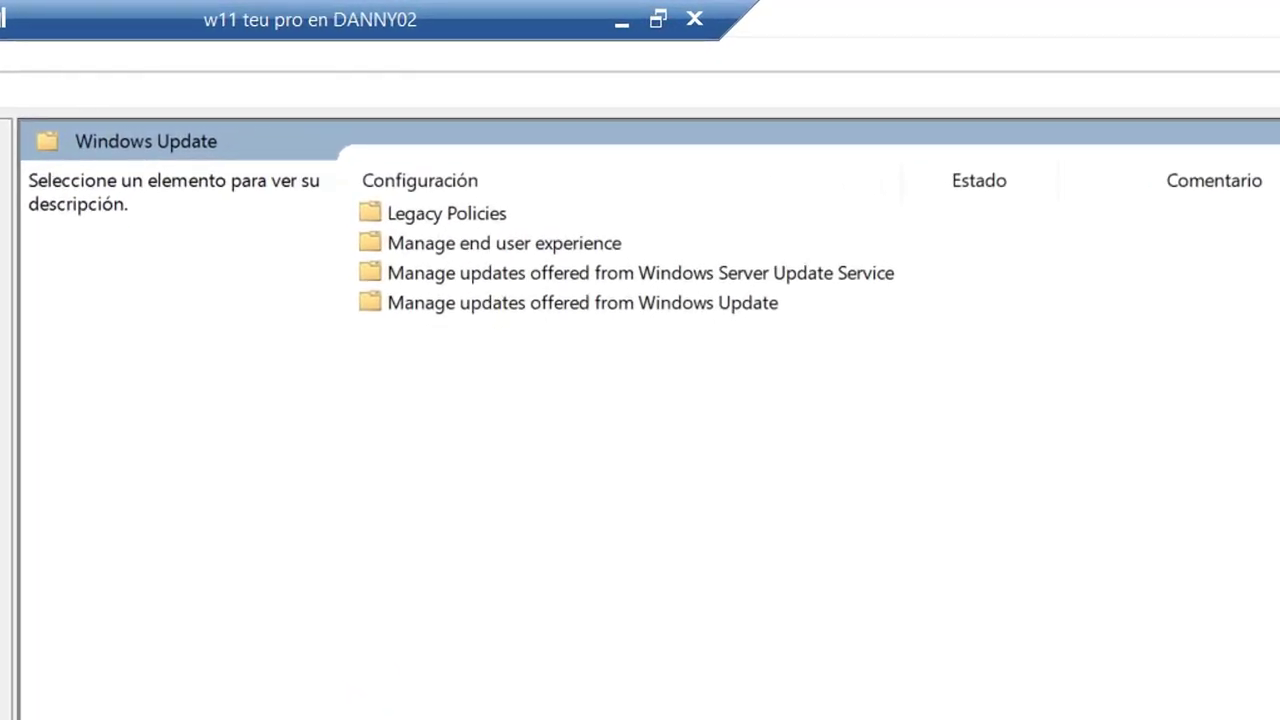
click(474, 250)
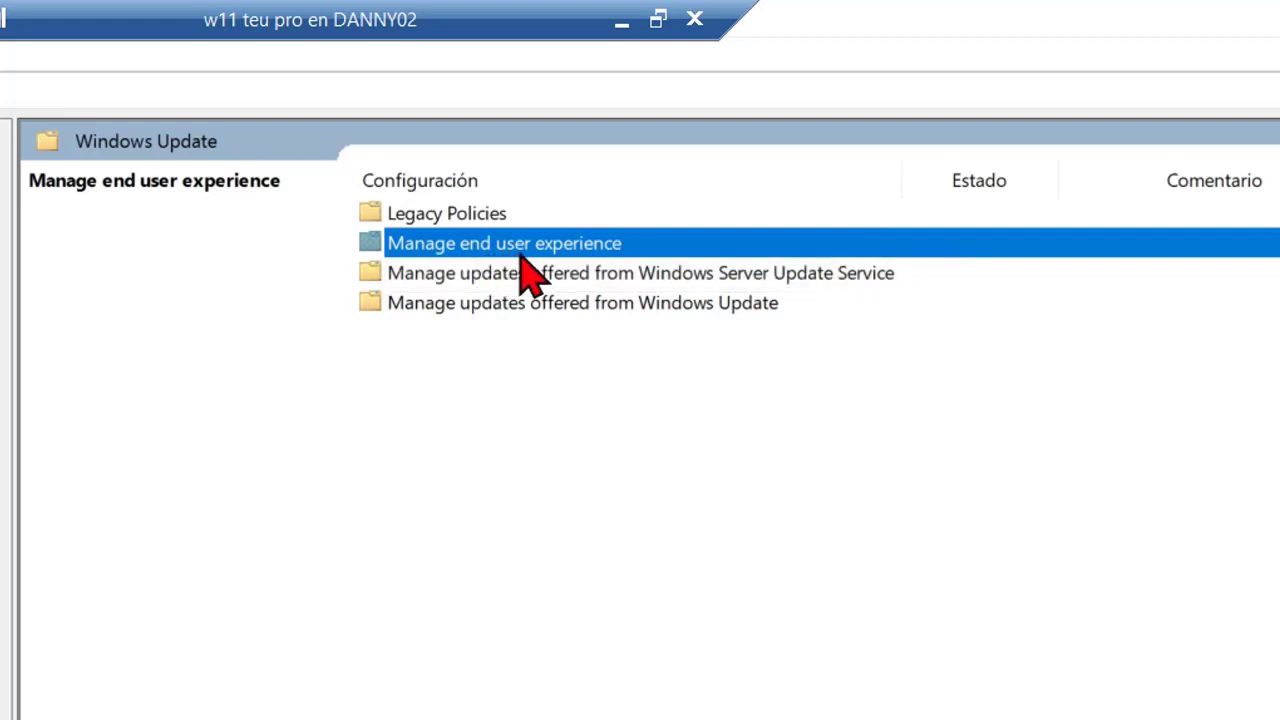
key(Return)
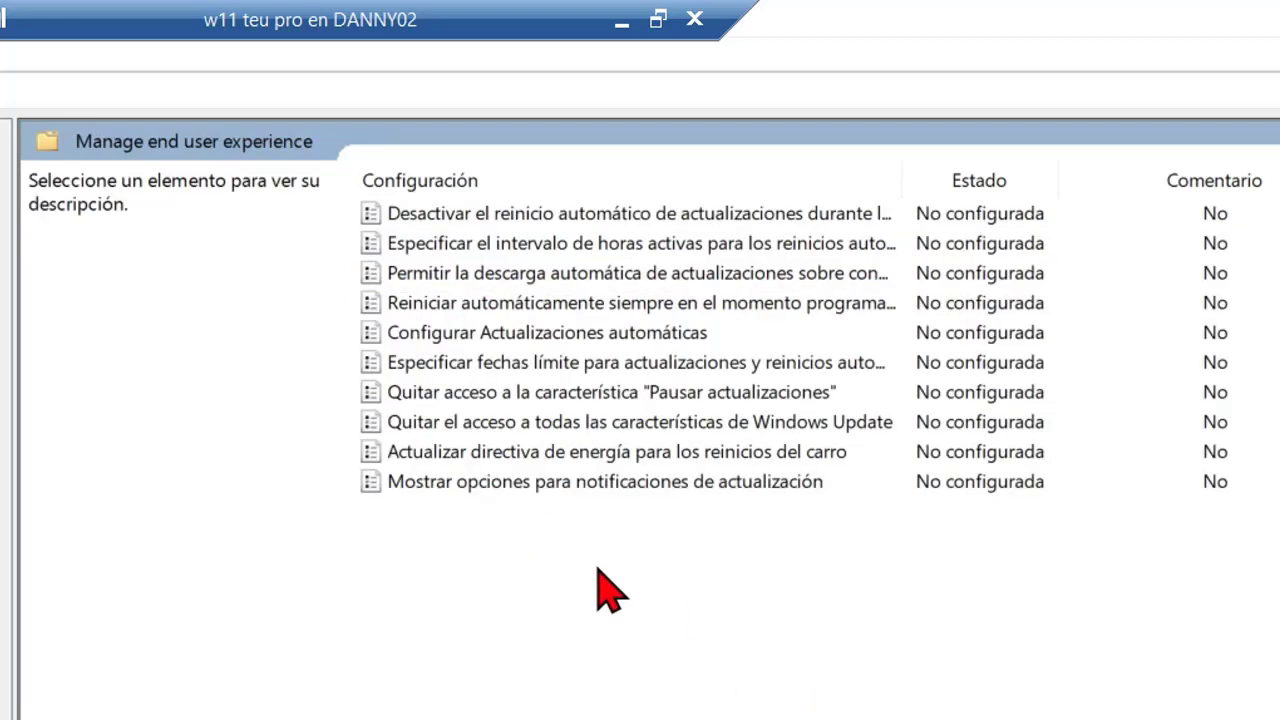
Set the Configurar Actualizaciones automáticas policy to Deshabilitada and accept the change
double_click(468, 335)
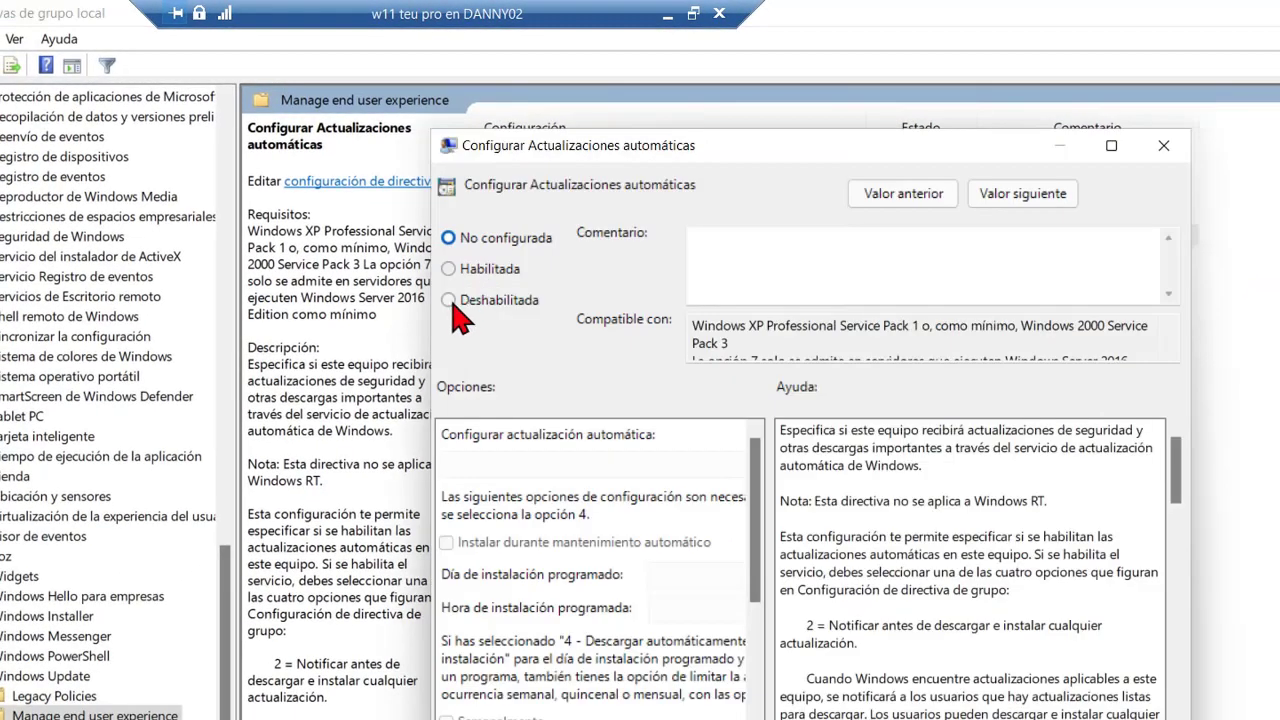
click(450, 302)
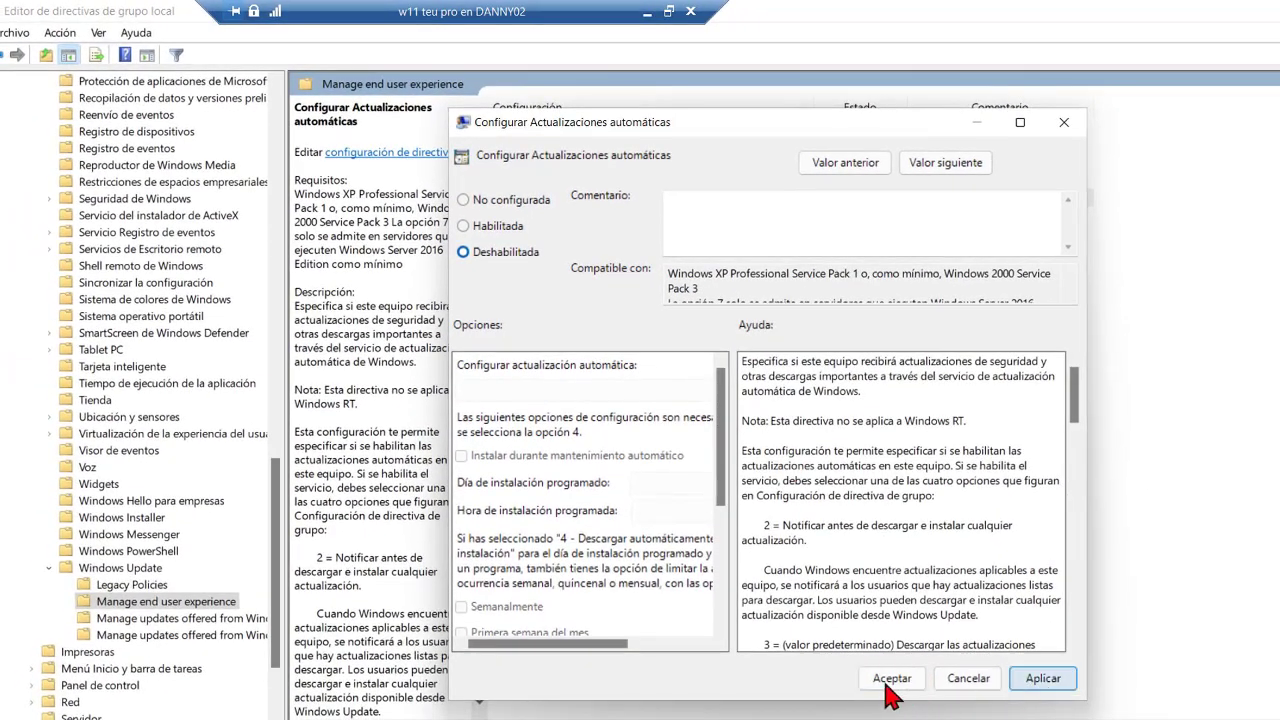
click(888, 680)
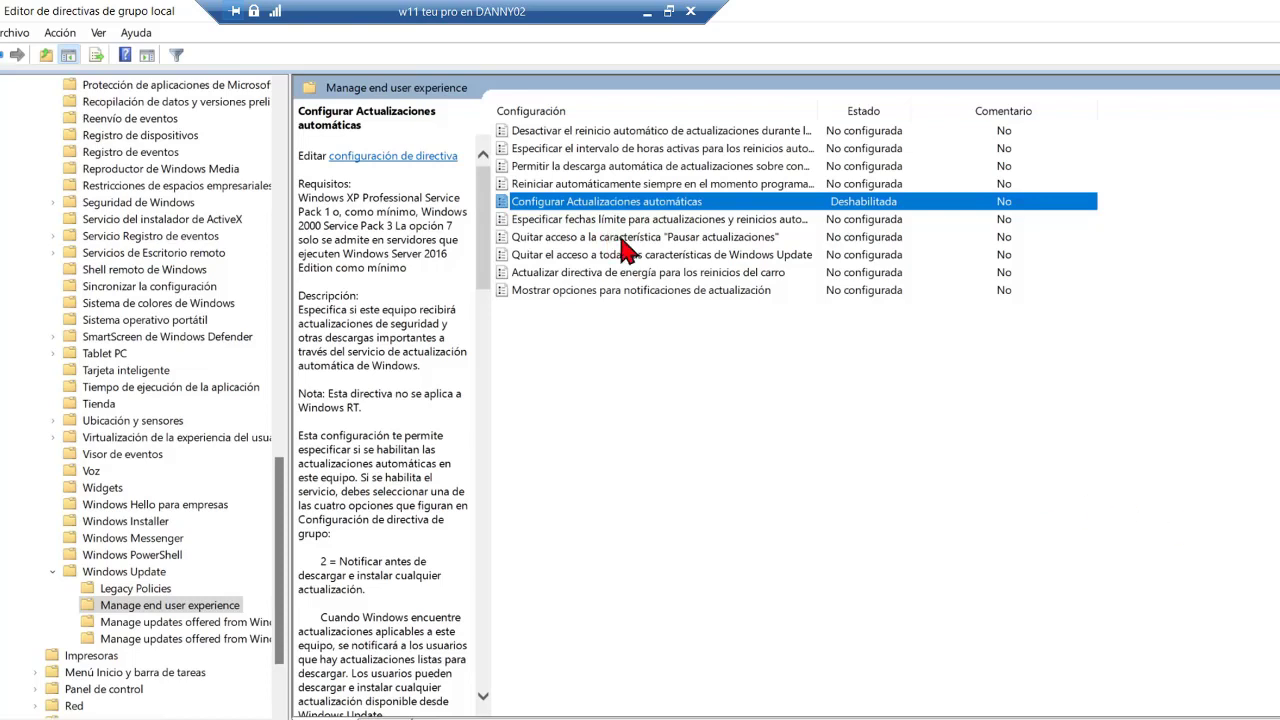
Set the Configurar Actualizaciones automáticas policy back to No configurada, apply it and close the policy editor
double_click(612, 203)
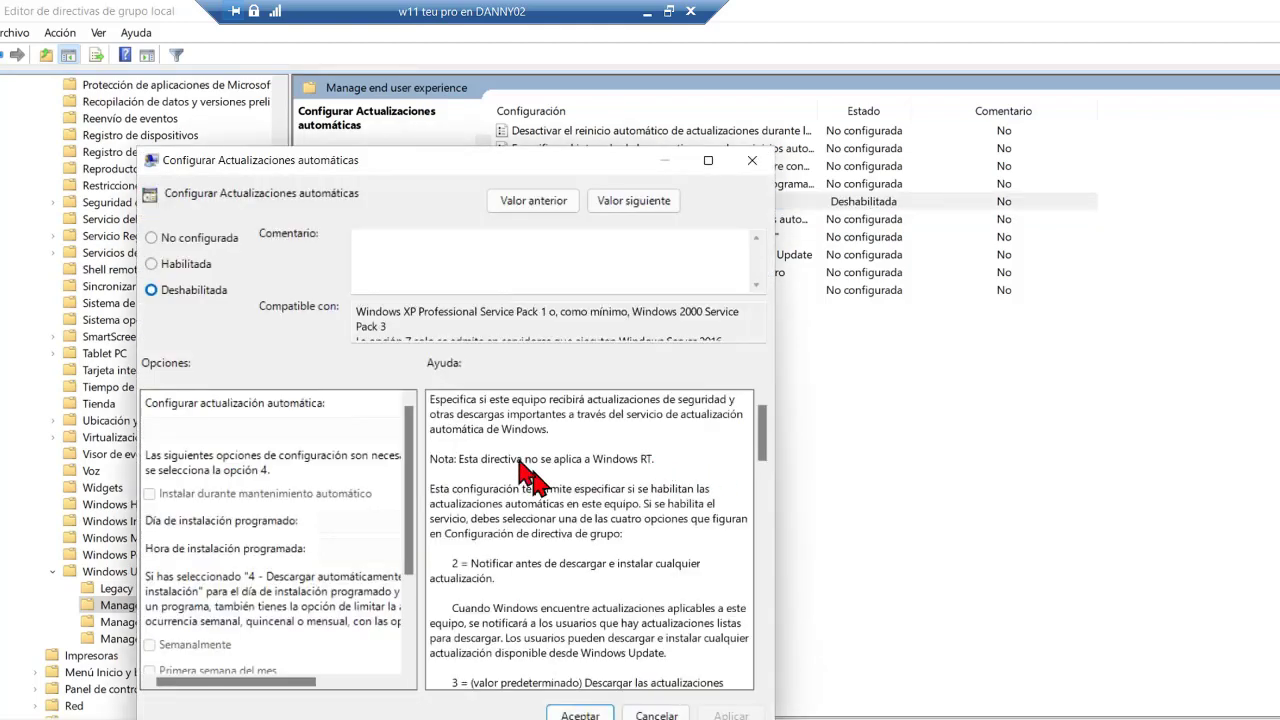
click(210, 238)
click(730, 714)
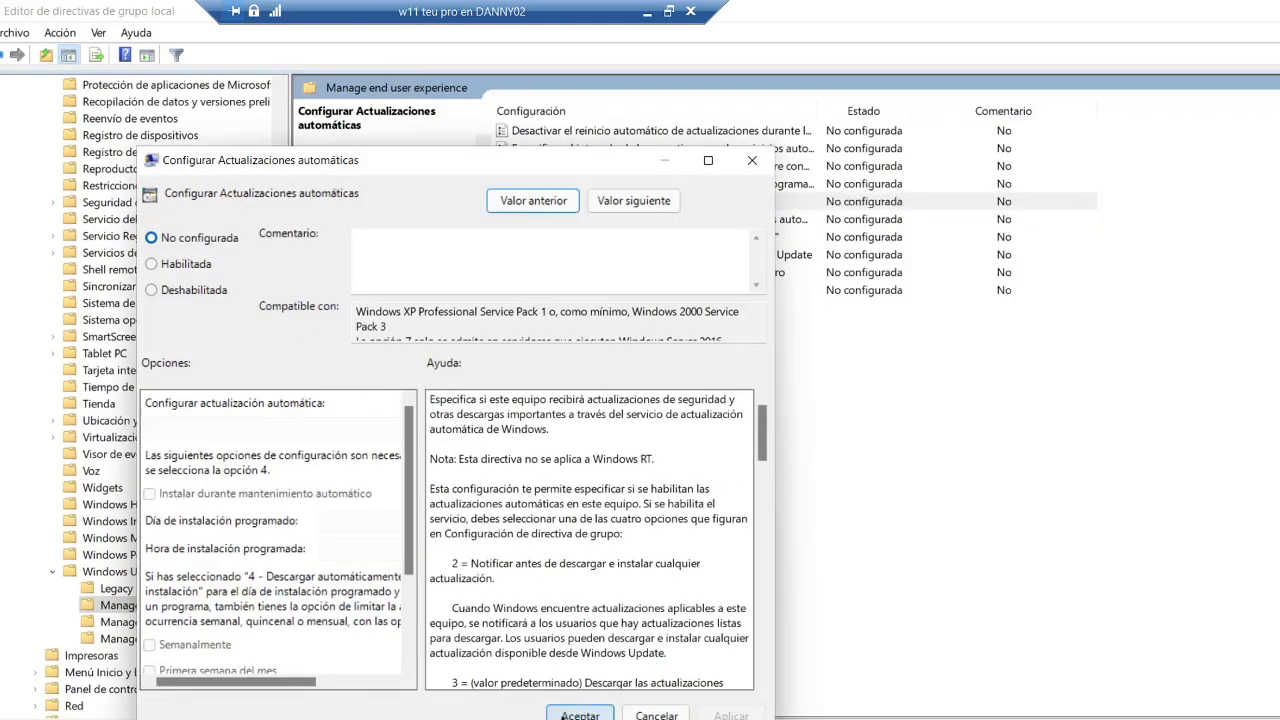
click(656, 712)
click(1279, 10)
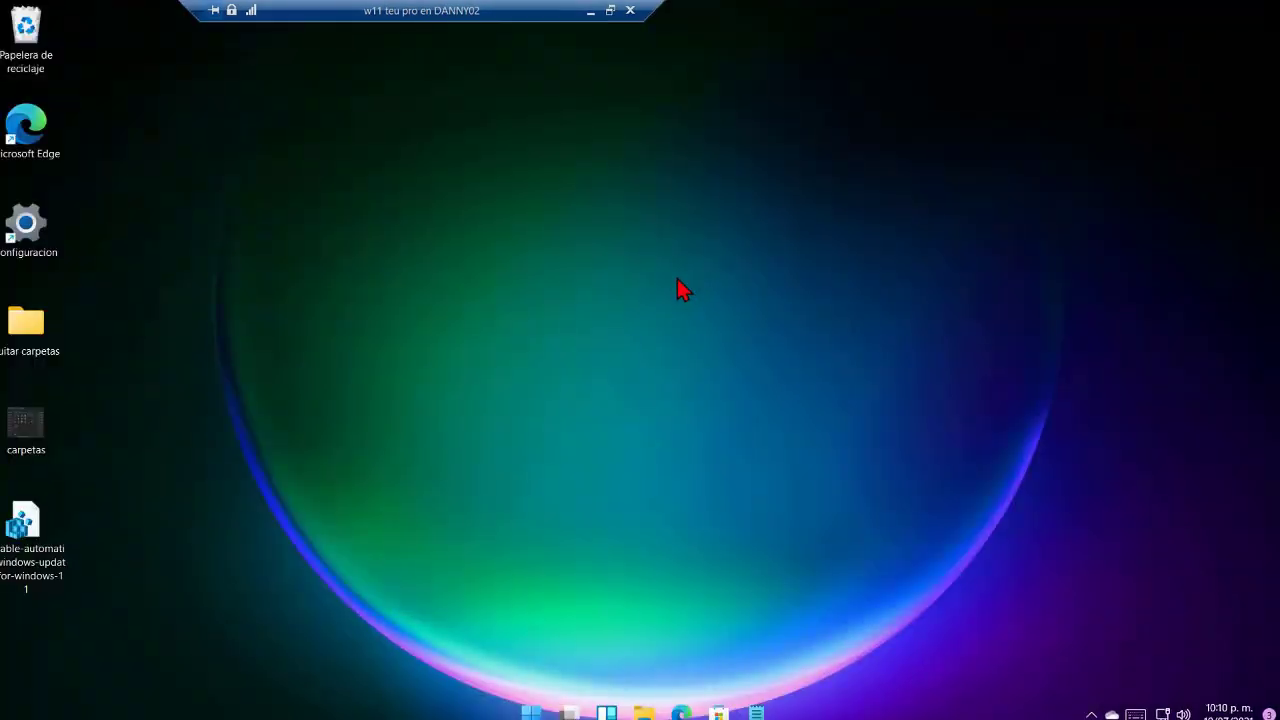
Search for "serv" and open the Servicios console
key(super+r)
key(Return)
key(super)
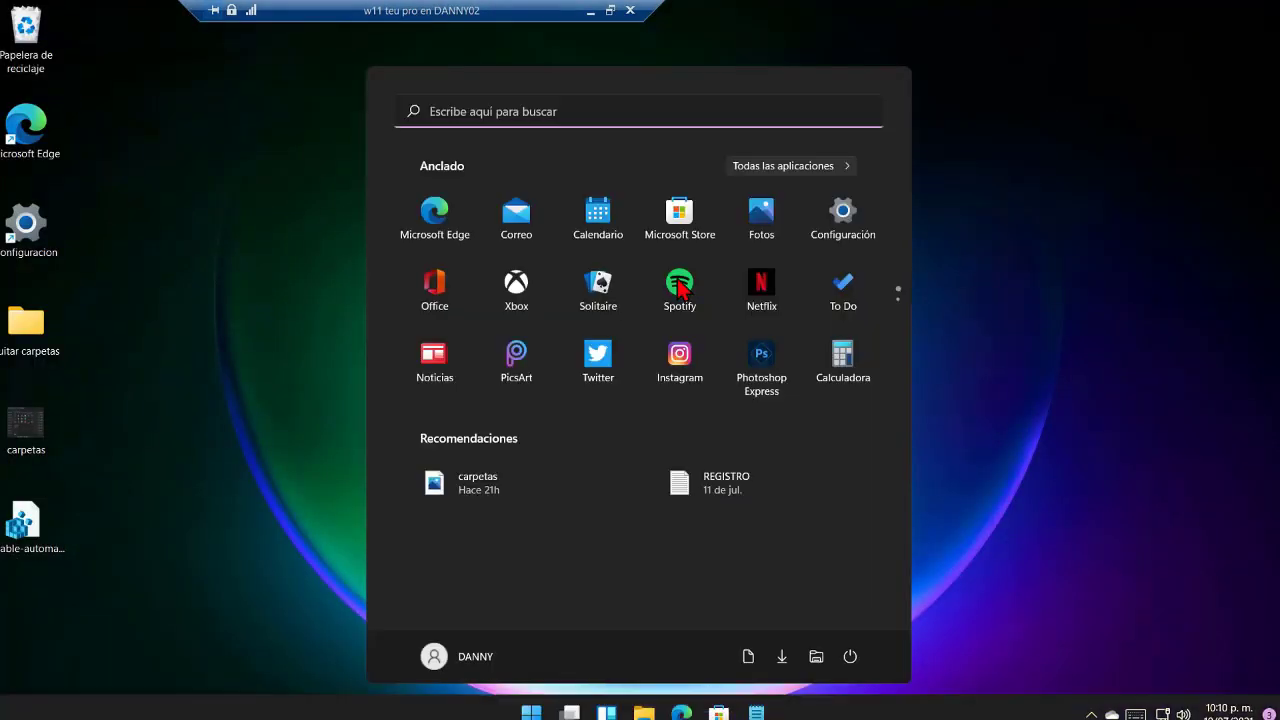
text(serv)
key(Return)
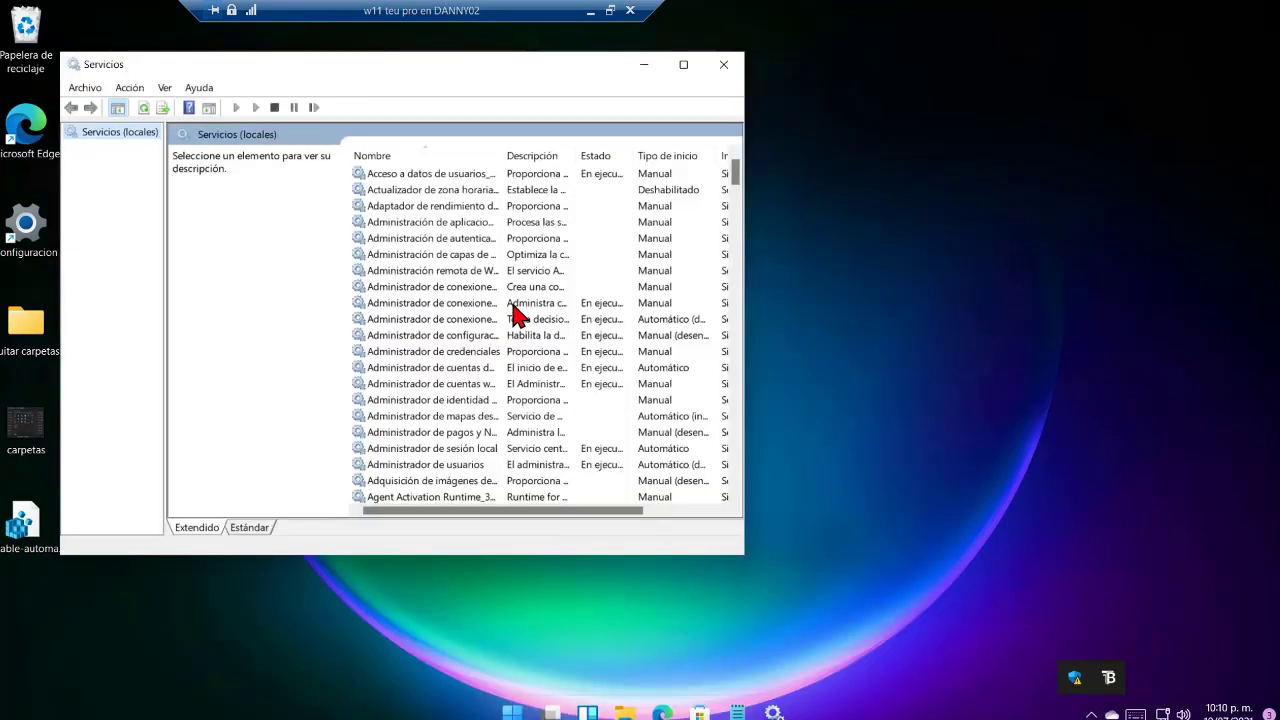
In the Windows Update service's properties, set the startup type to Deshabilitado, stop the service, and apply and accept the changes
click(478, 272)
key(w)
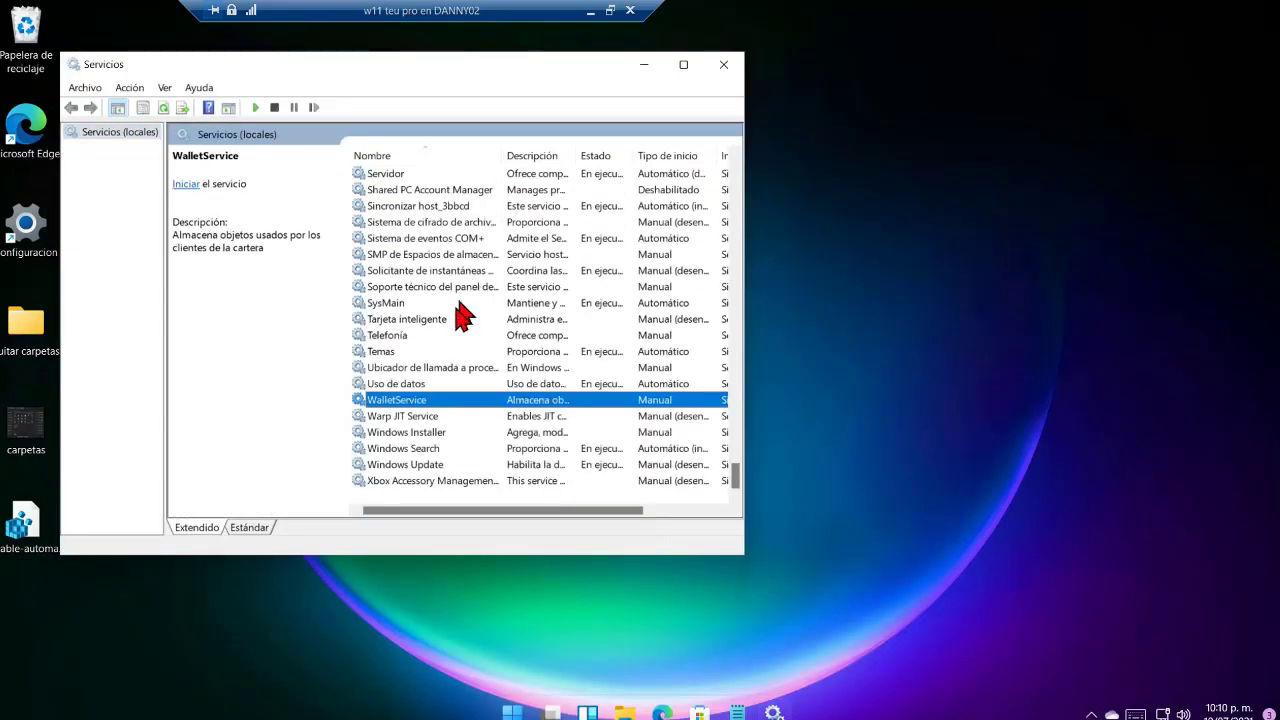
click(458, 470)
key(super+Up)
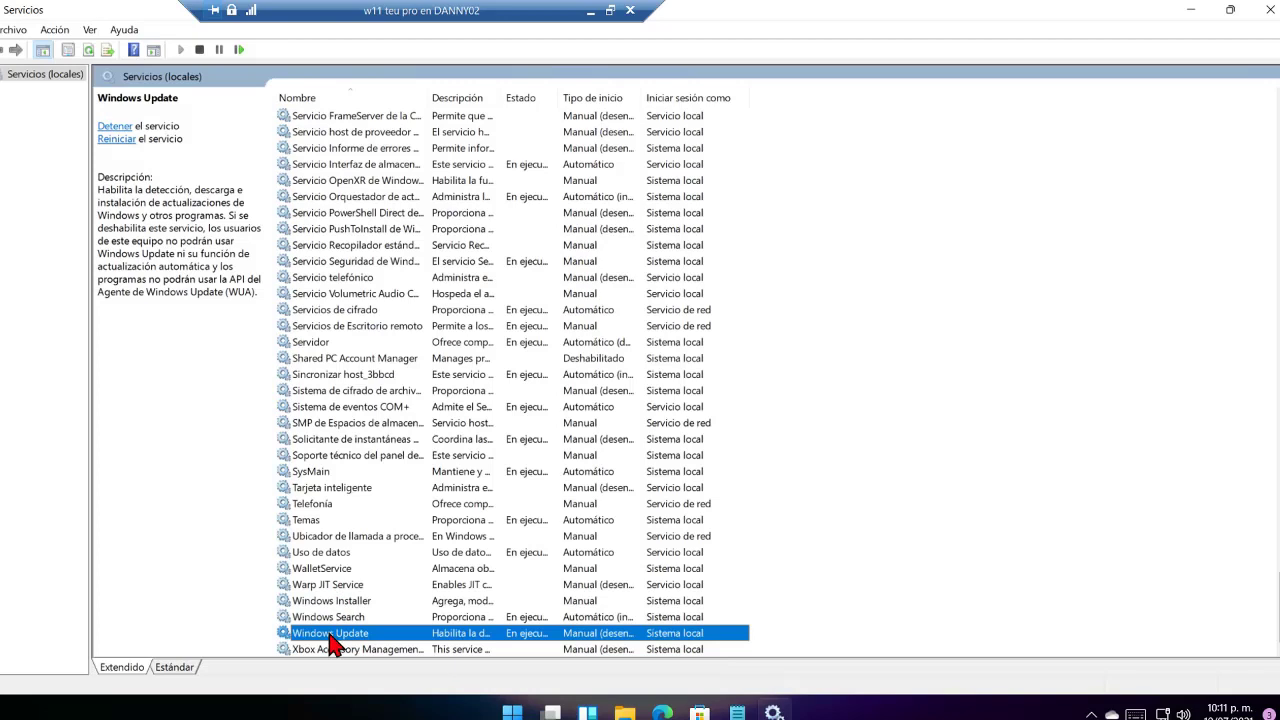
right_click(335, 633)
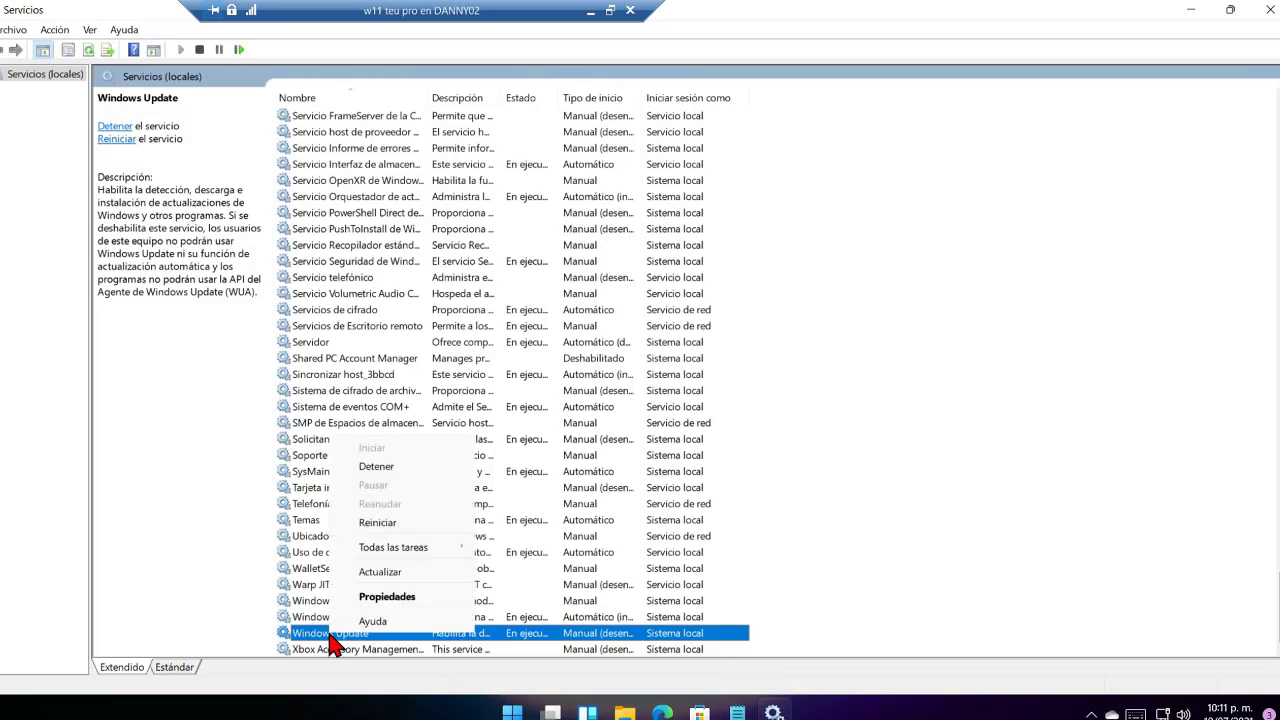
click(386, 597)
click(602, 328)
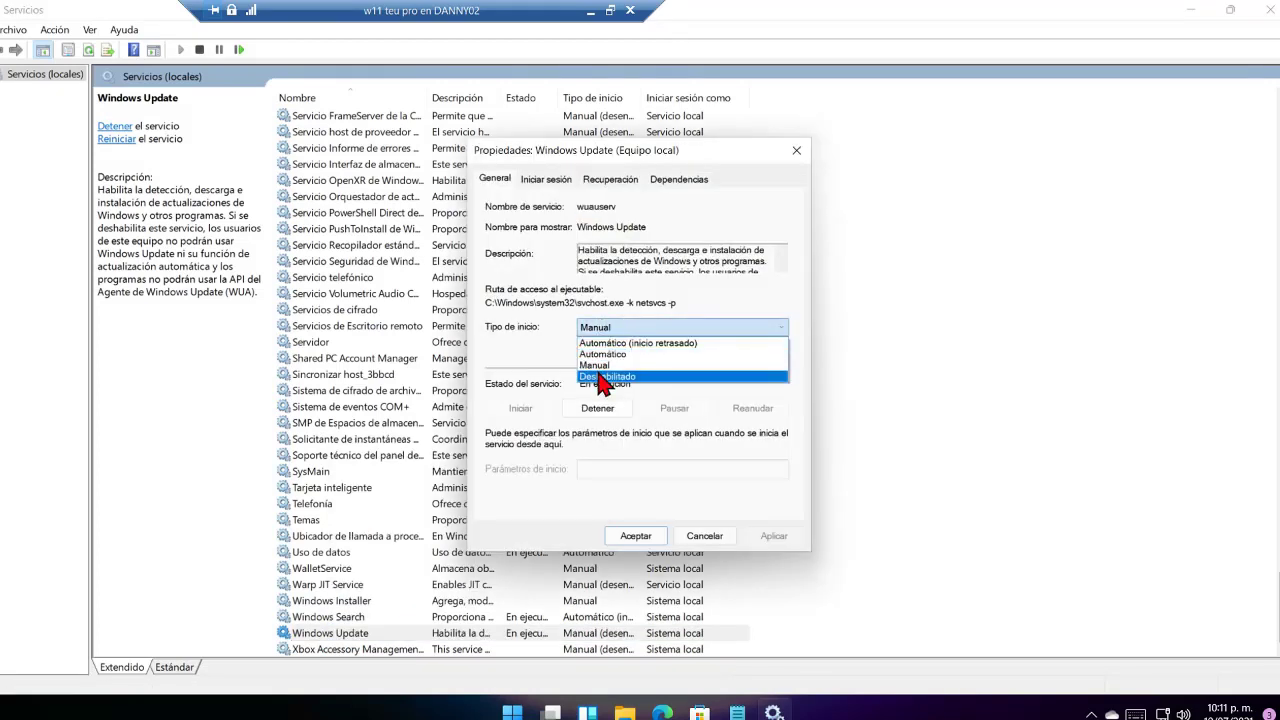
click(604, 378)
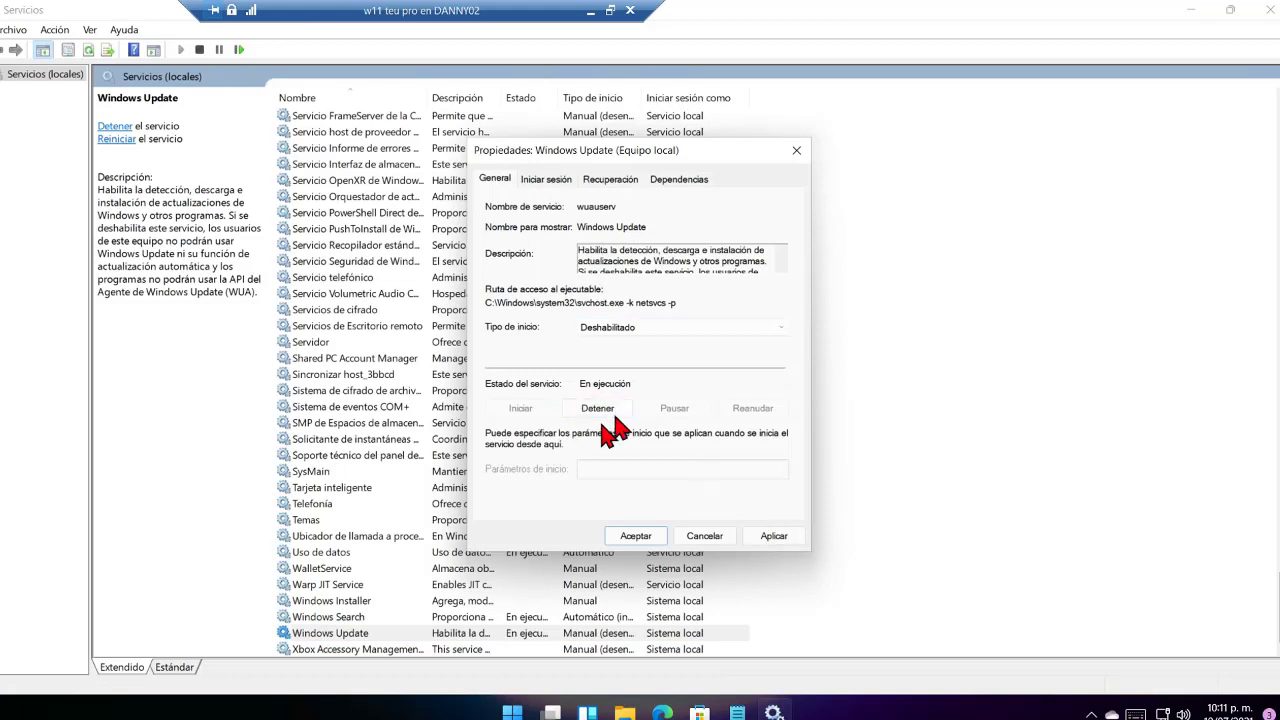
click(597, 409)
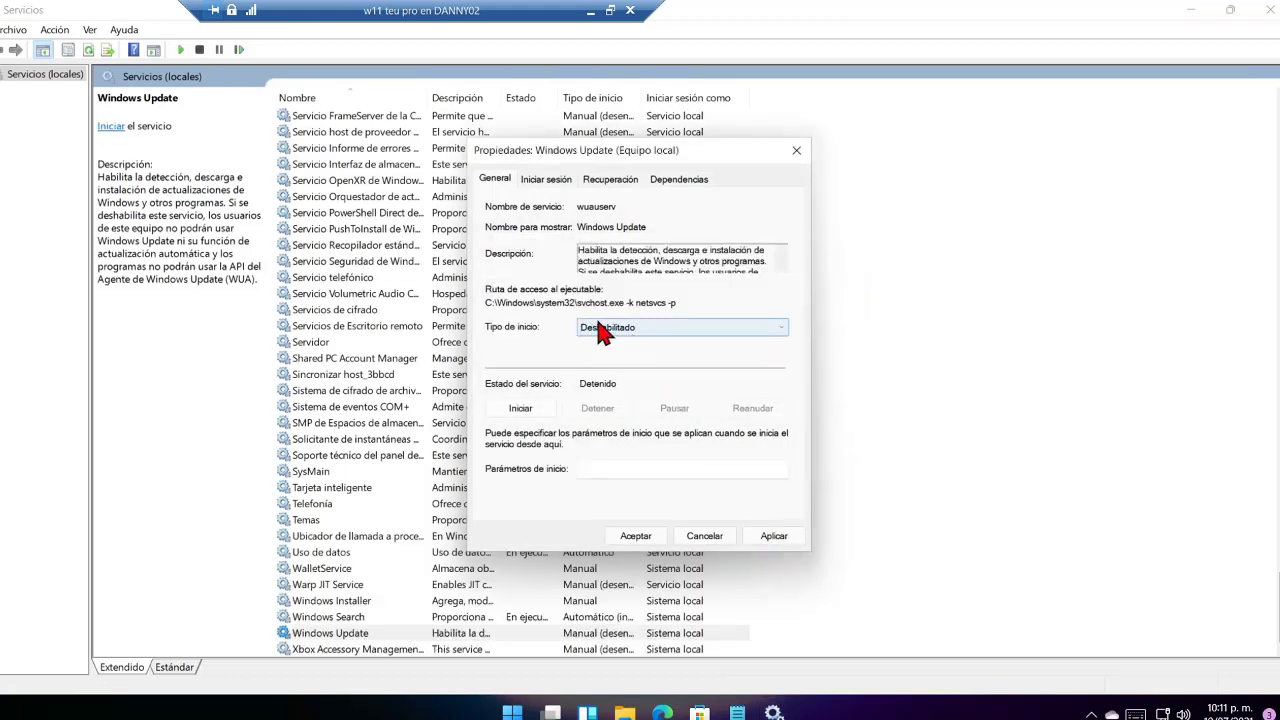
click(774, 536)
click(619, 538)
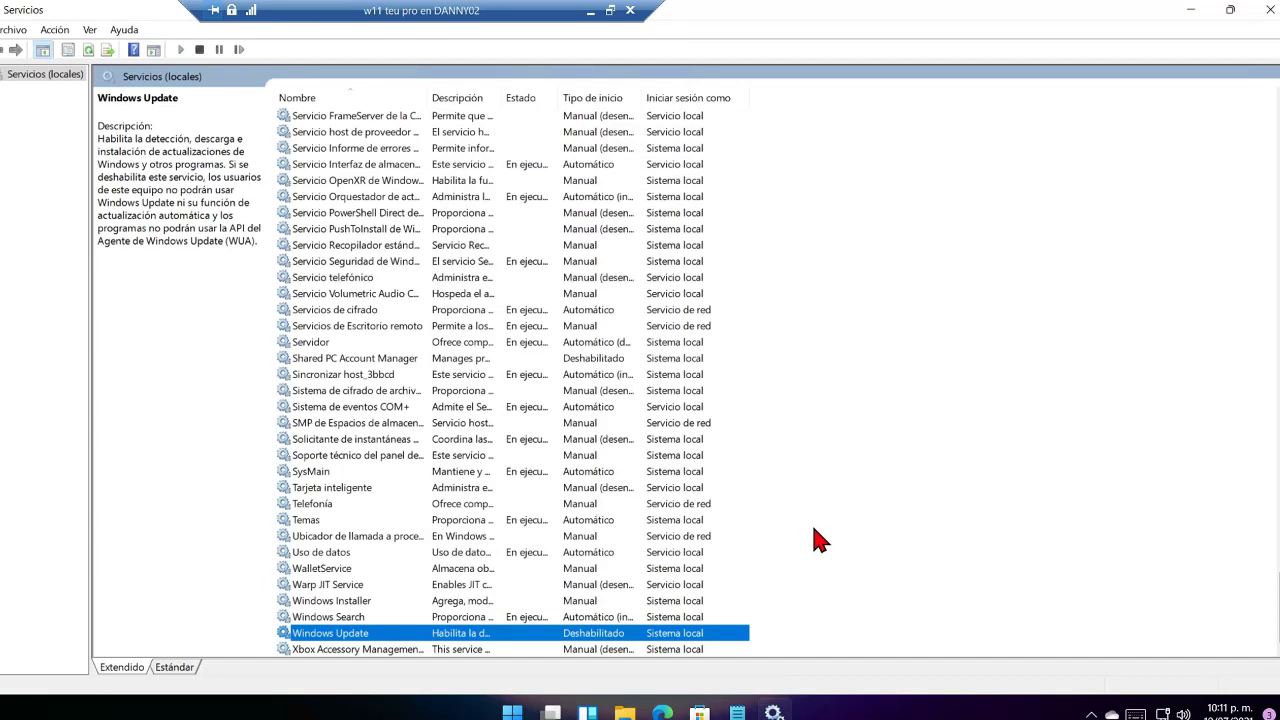
Set the Windows Update service's startup type to Automático, apply it, start the service, accept the changes and close the Servicios console
right_click(379, 634)
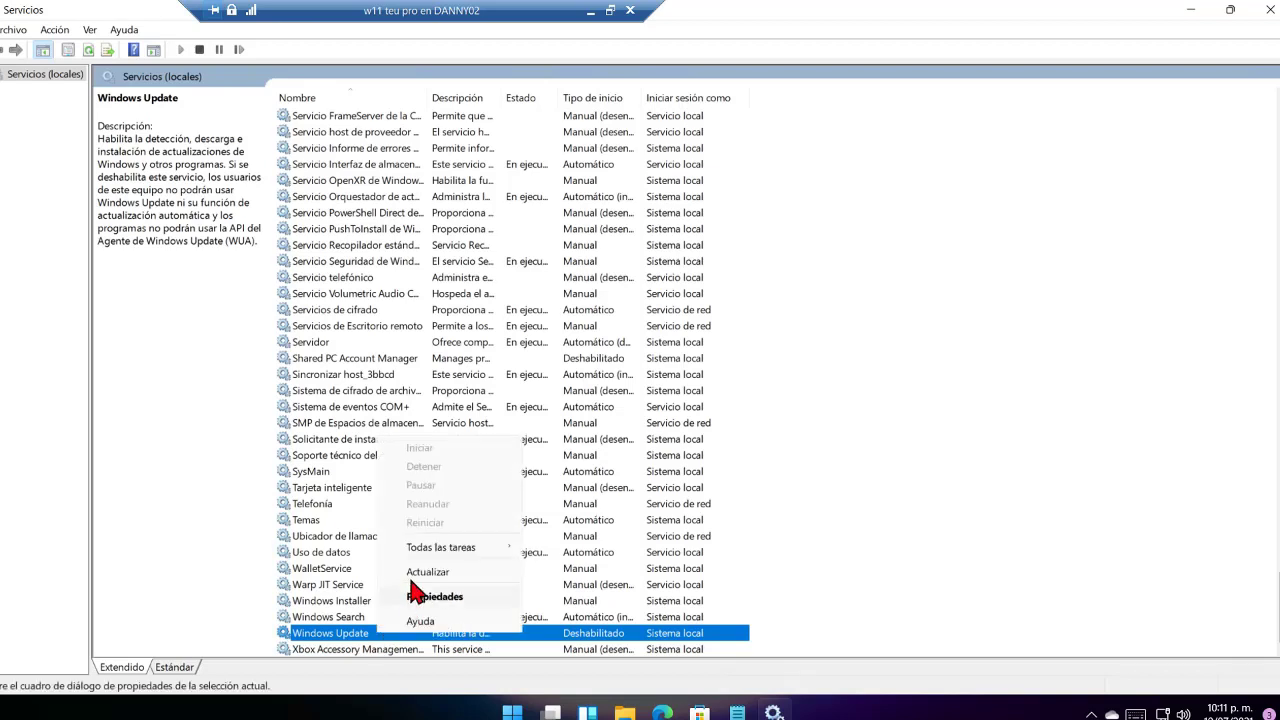
click(434, 598)
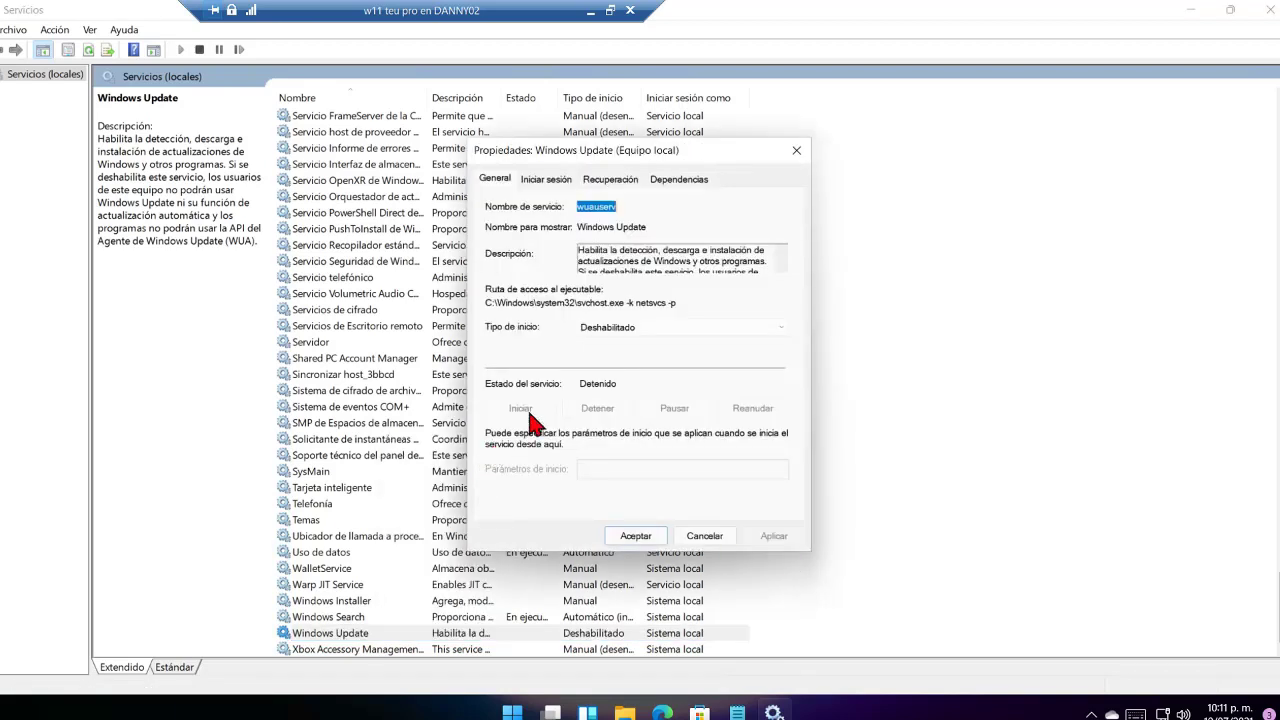
click(612, 330)
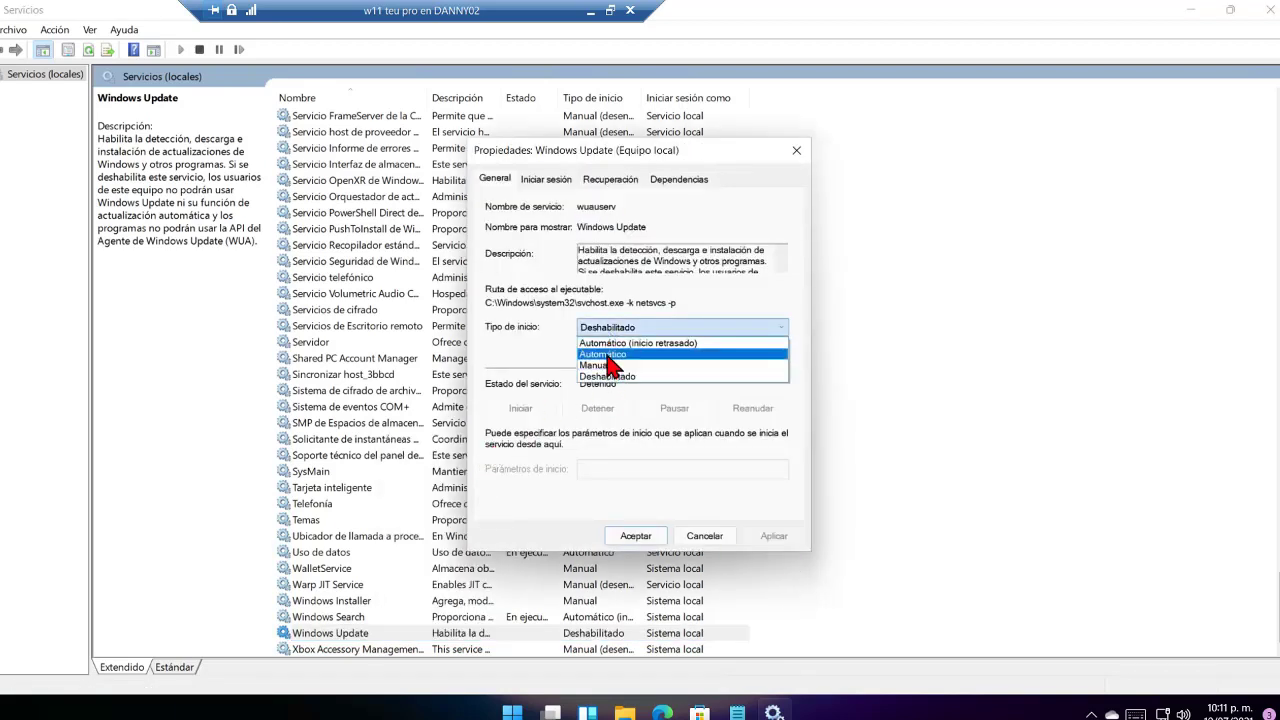
click(672, 358)
click(774, 536)
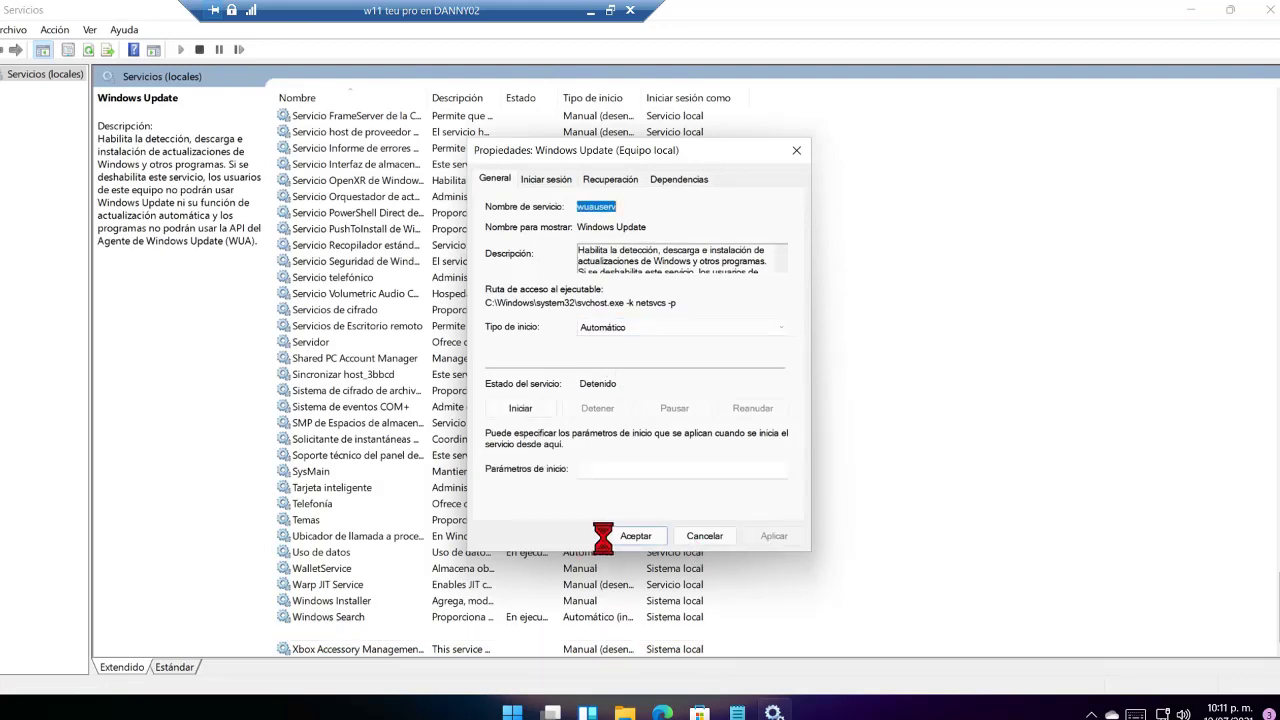
click(520, 410)
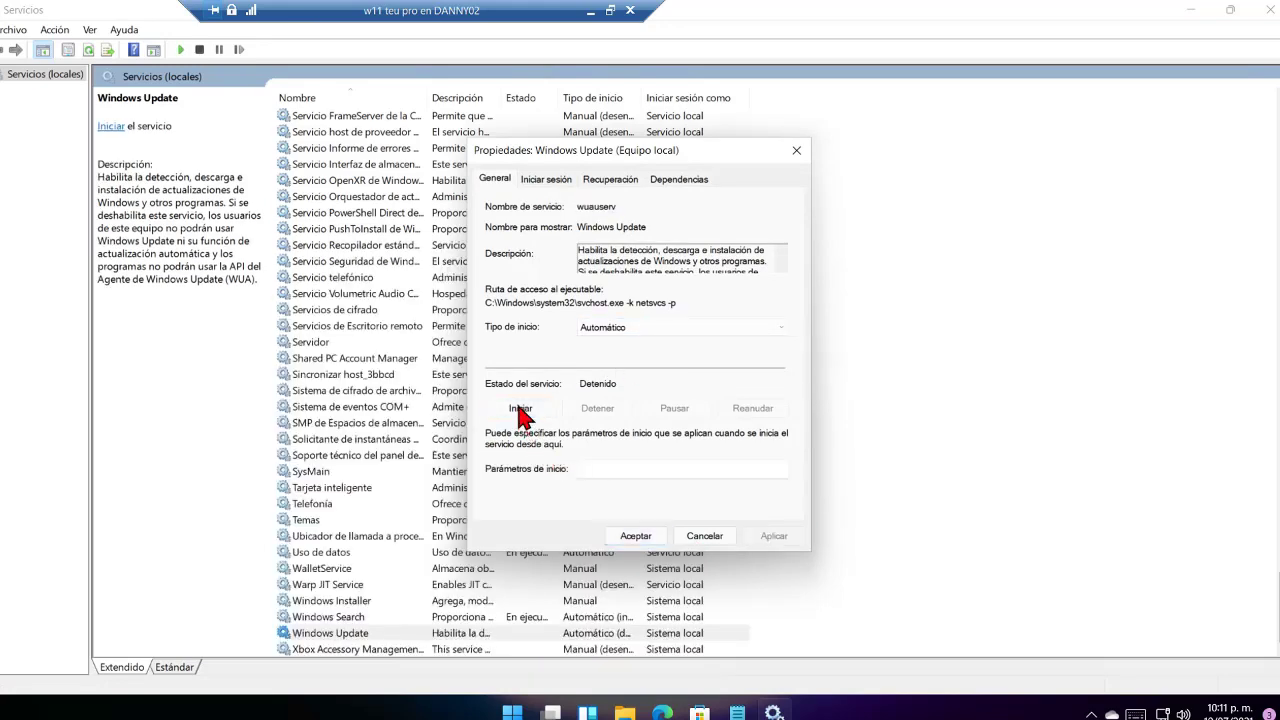
click(635, 536)
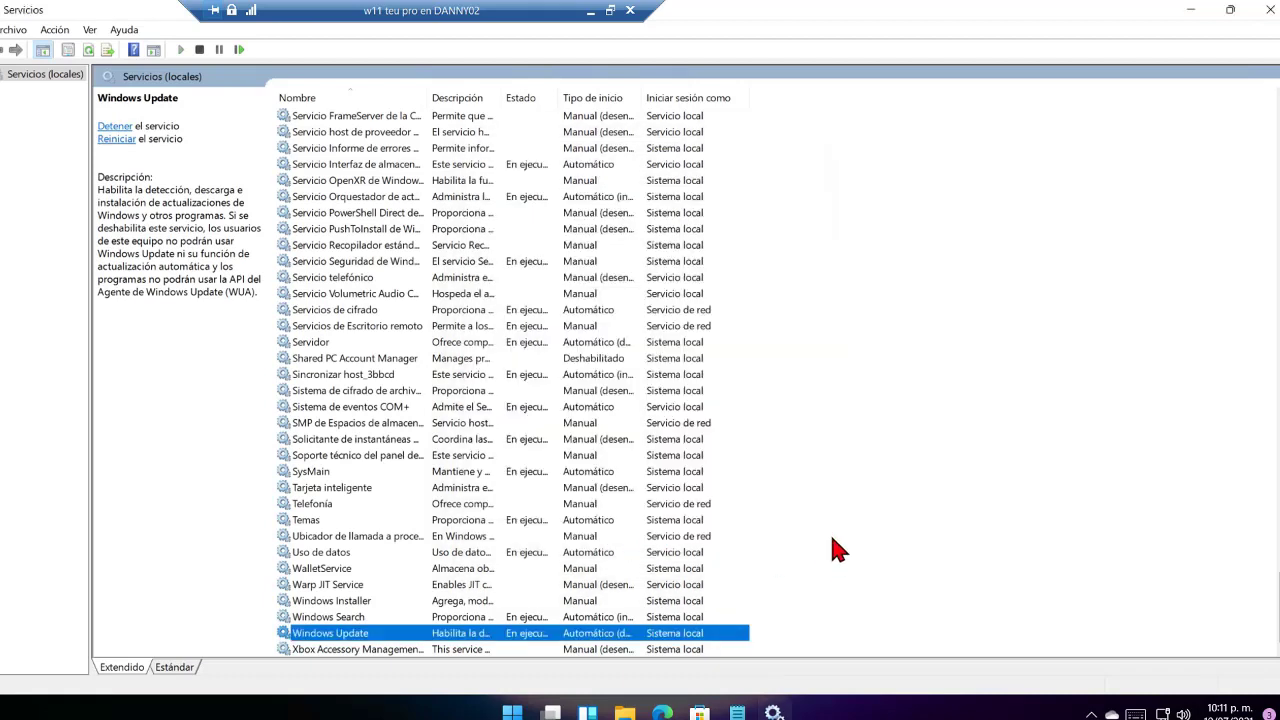
click(1263, 11)
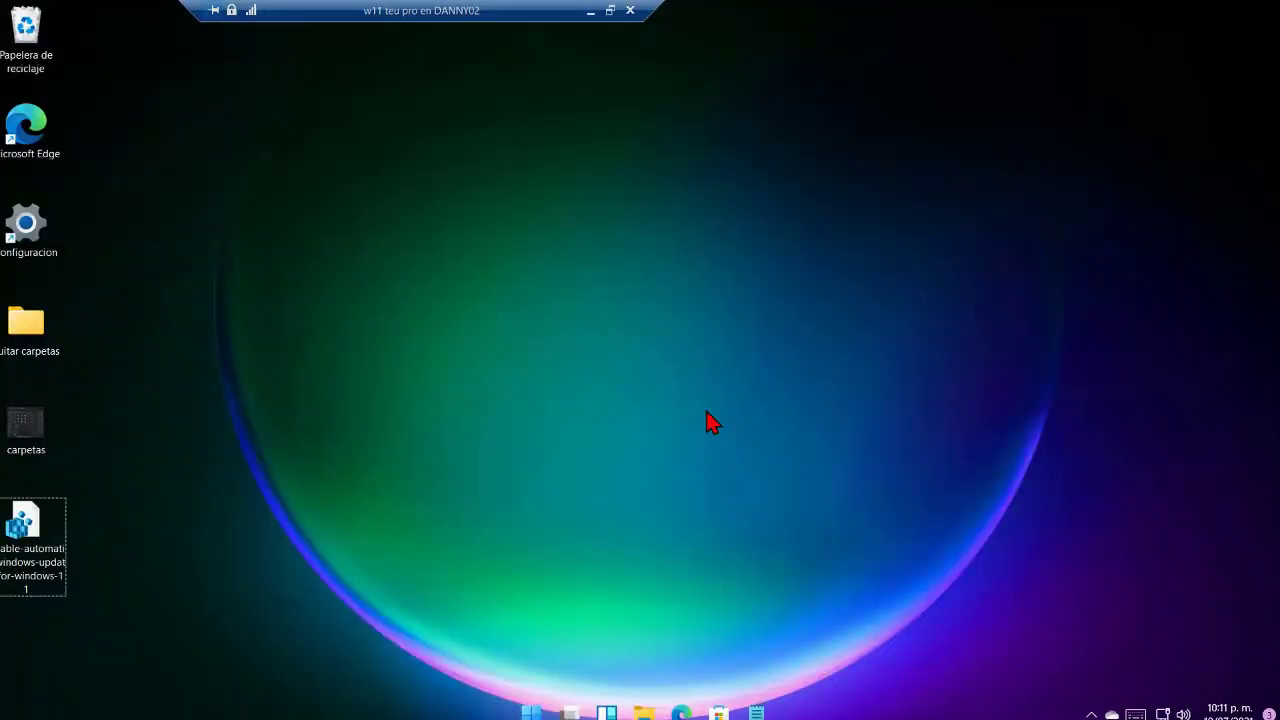
Open Command Prompt as administrator and run "sc config wuauserv start= disabled"
key(super+r)
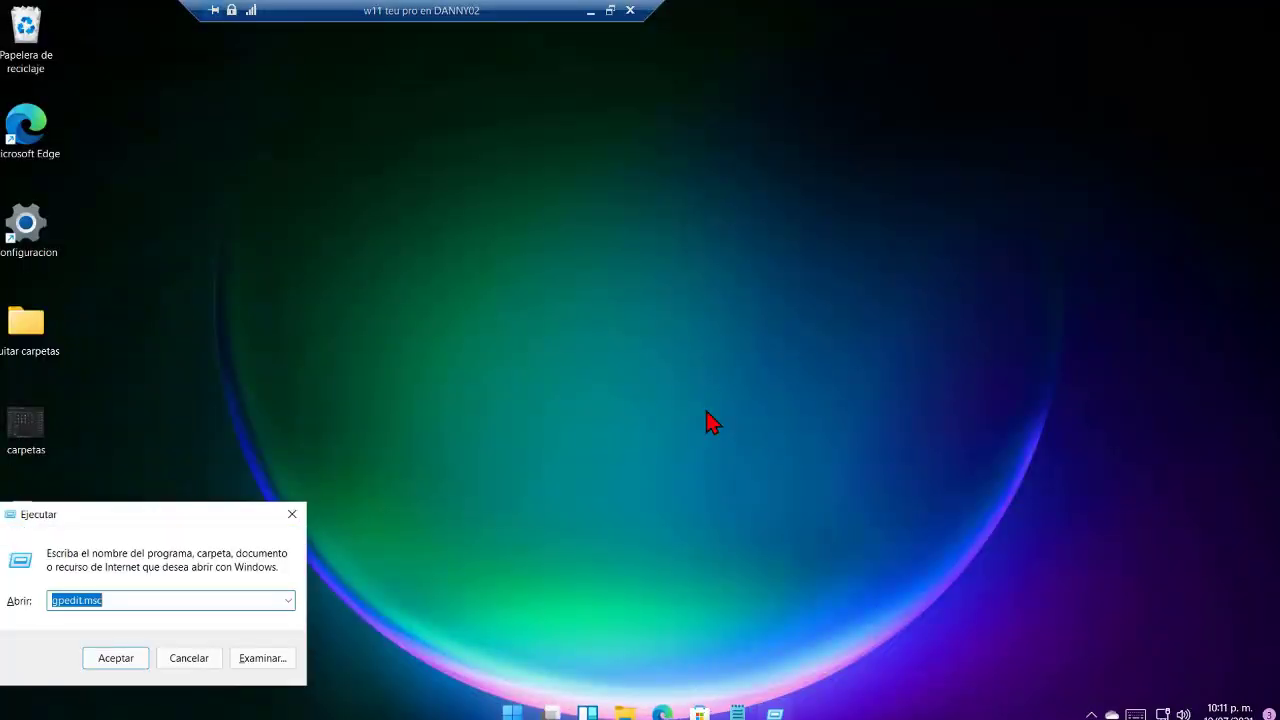
text(cmd)
key(ctrl+shift+Return)
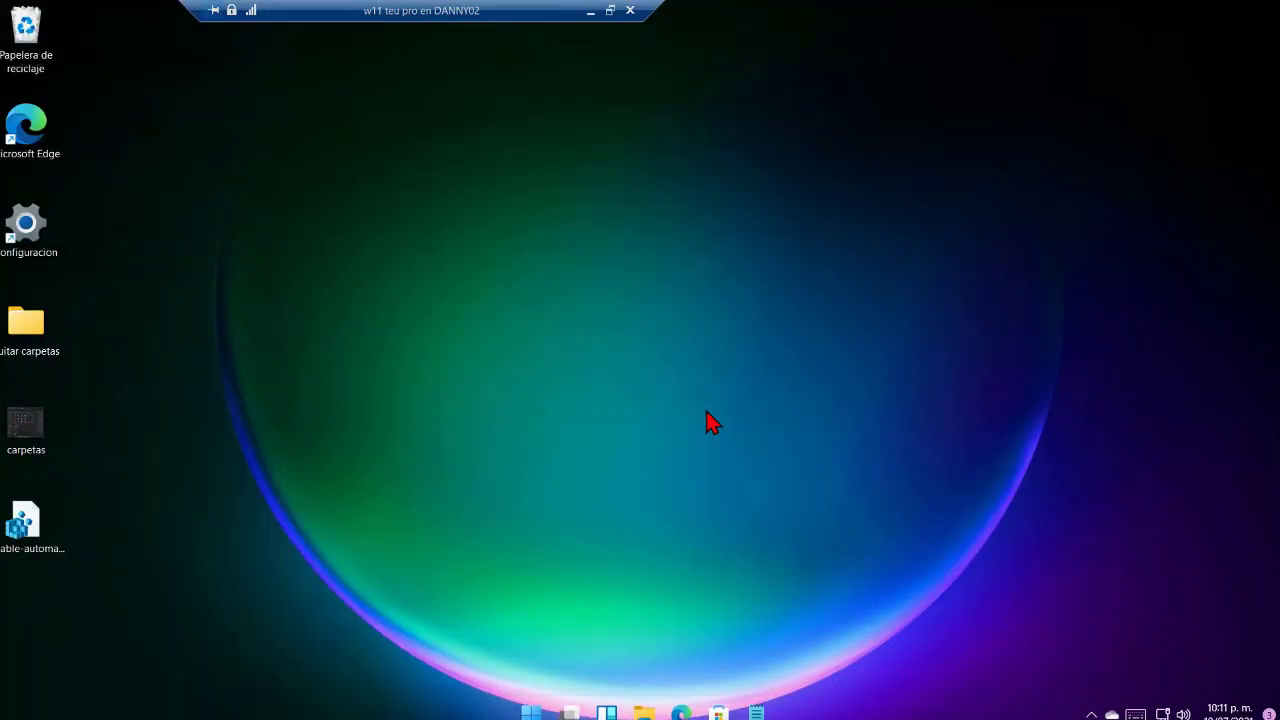
click(592, 489)
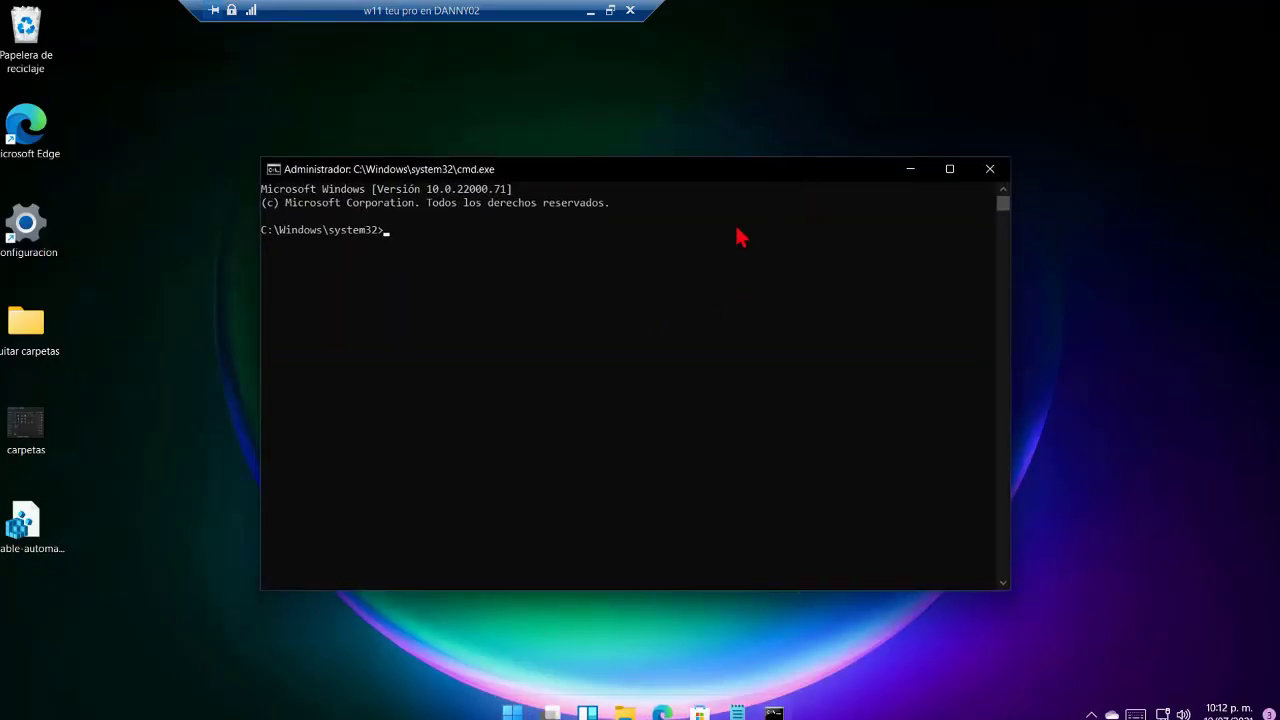
right_click(537, 295)
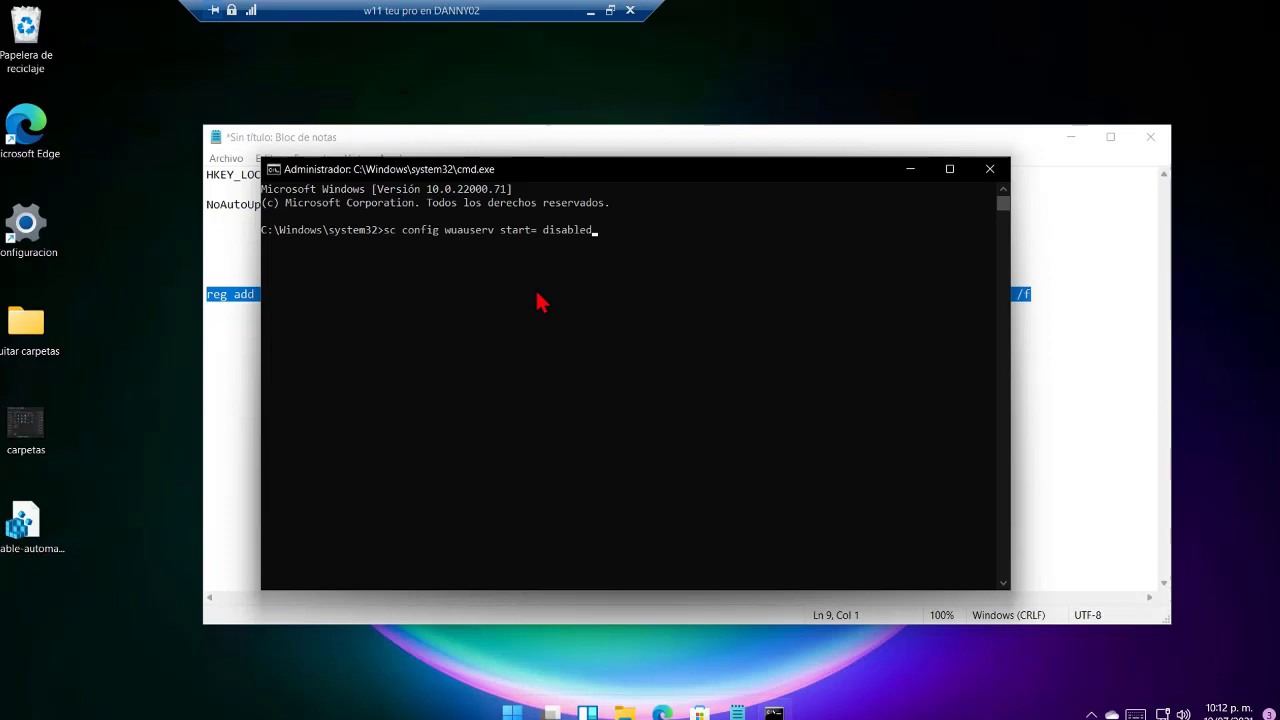
key(Return)
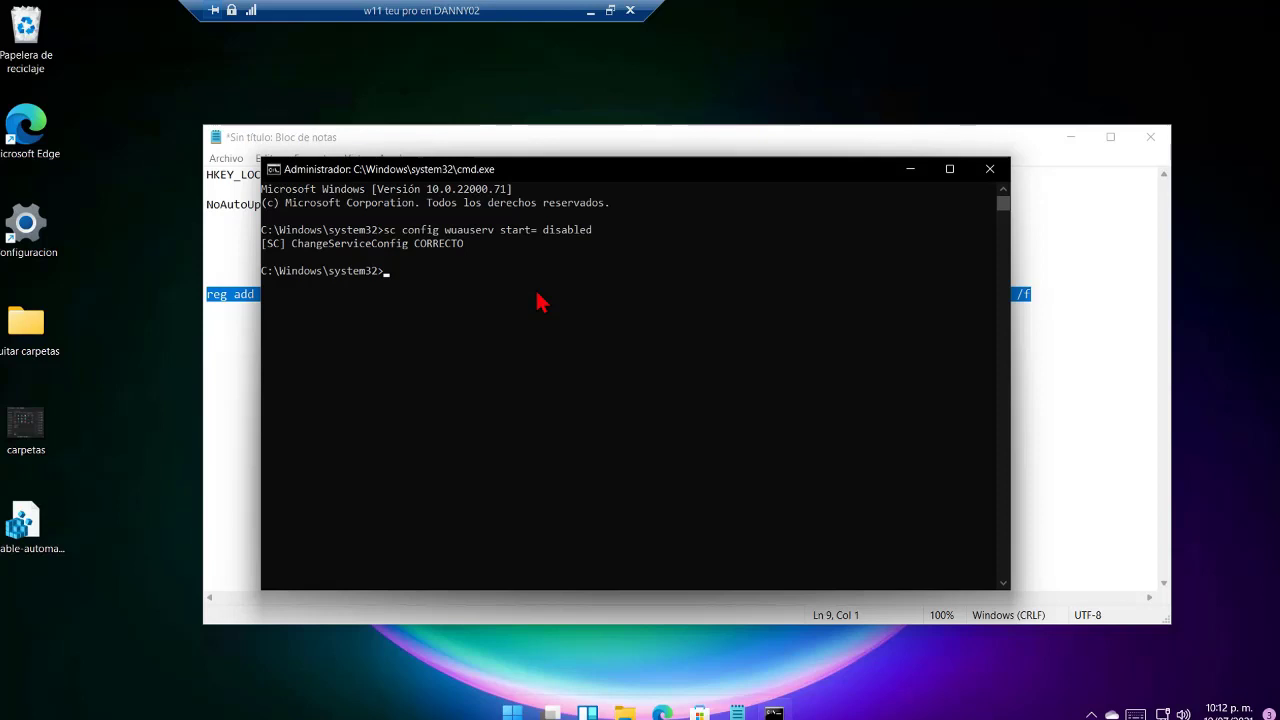
Run "sc config wuauserv start= auto" and minimize the Command Prompt and Bloc de notas windows
key(Up)
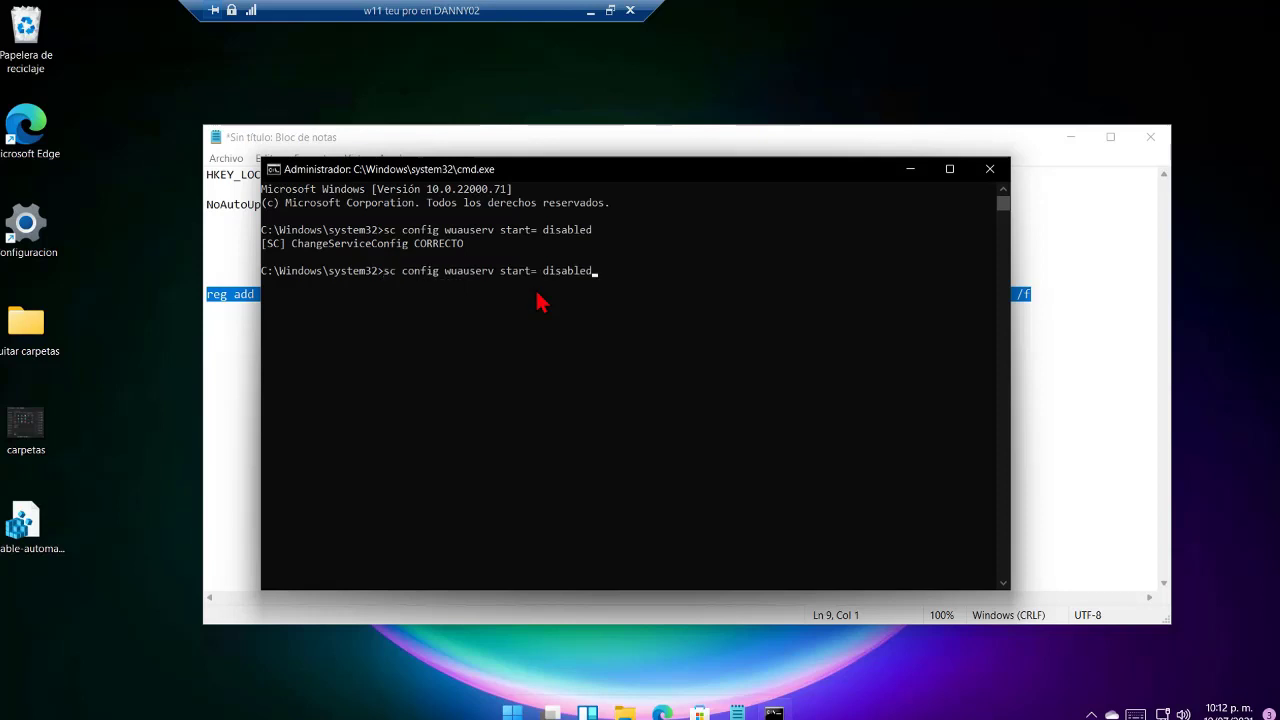
key(BackSpace)
key(BackSpace)
key(BackSpace)
key(BackSpace)
key(BackSpace)
key(BackSpace)
key(BackSpace)
key(Return)
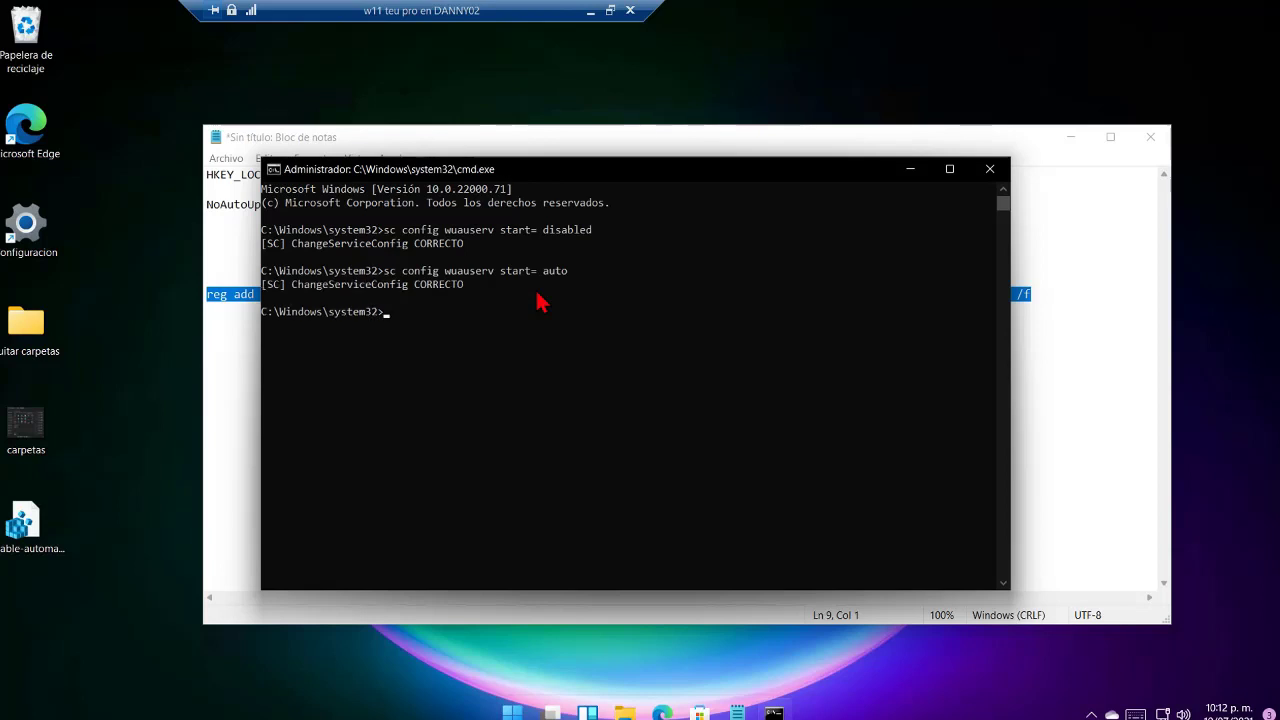
click(911, 169)
click(1072, 138)
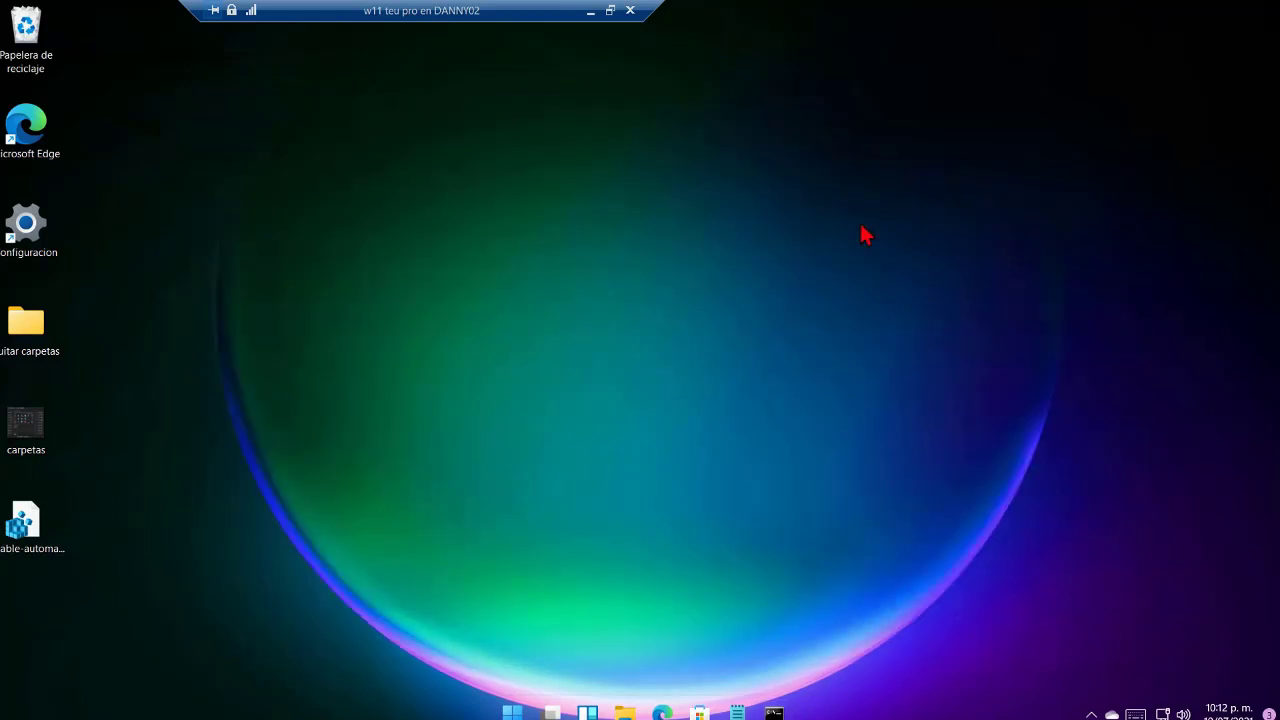